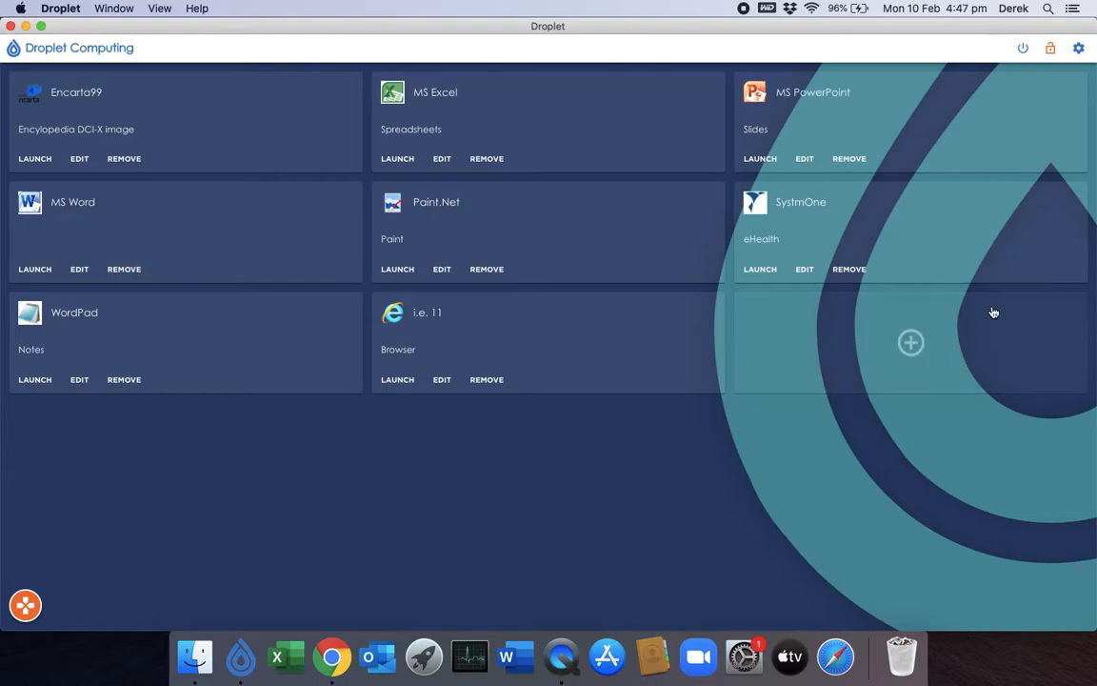
# View the device's Share Folder through the settings, and close both the folder and the settings
pyautogui.click(1080, 49)
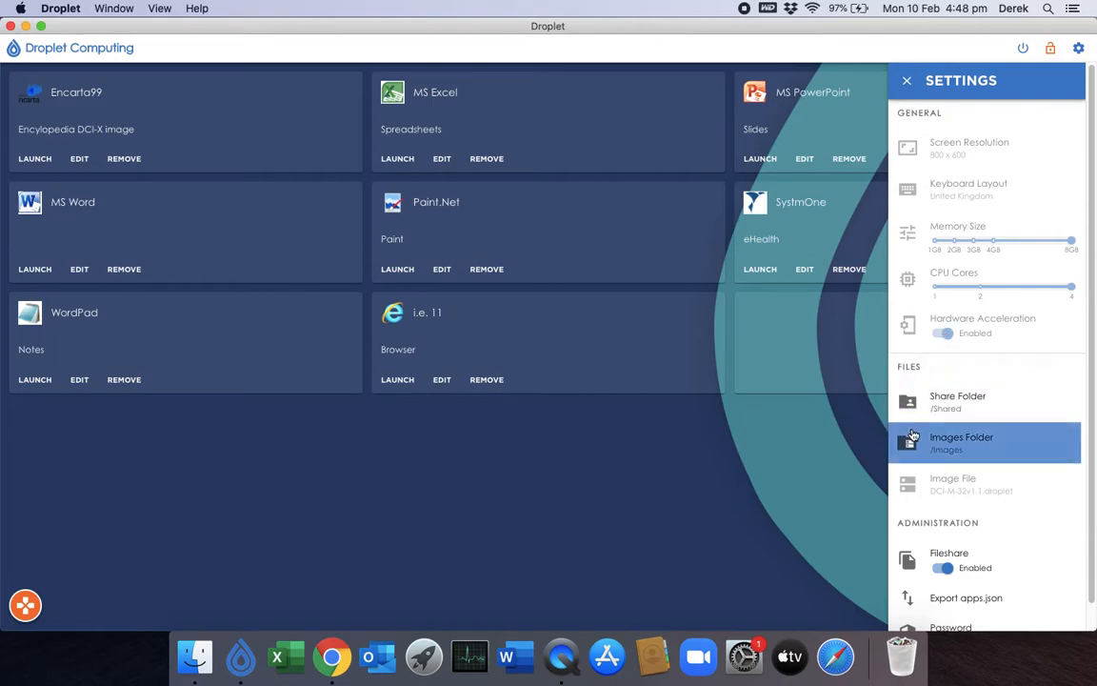
pyautogui.click(982, 418)
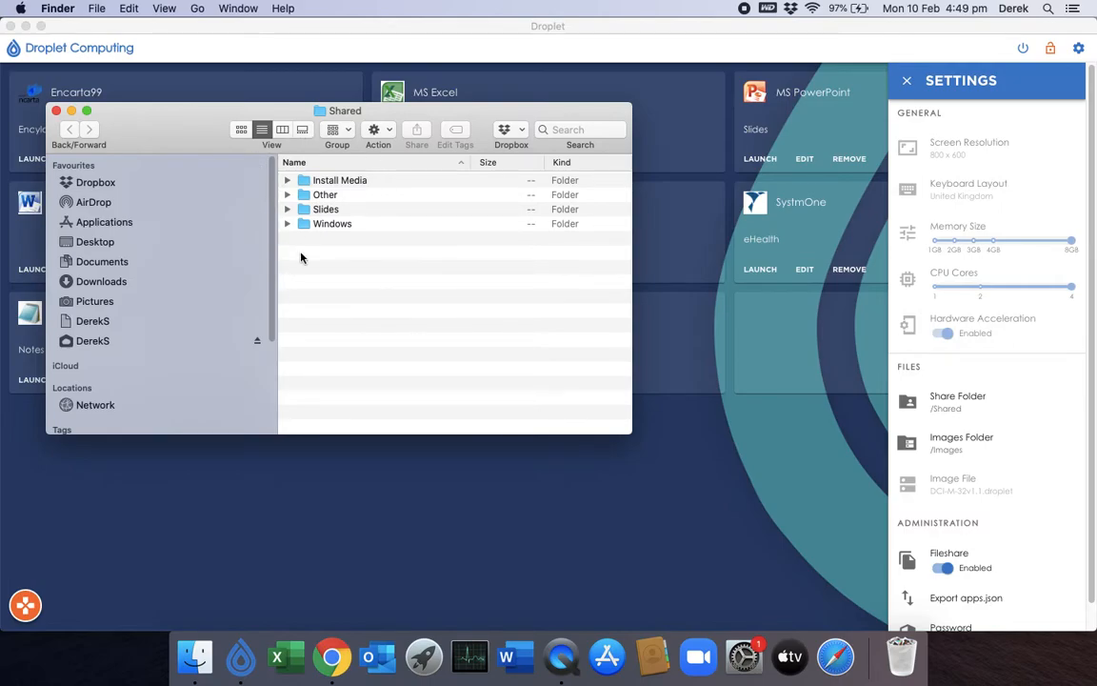
pyautogui.click(54, 110)
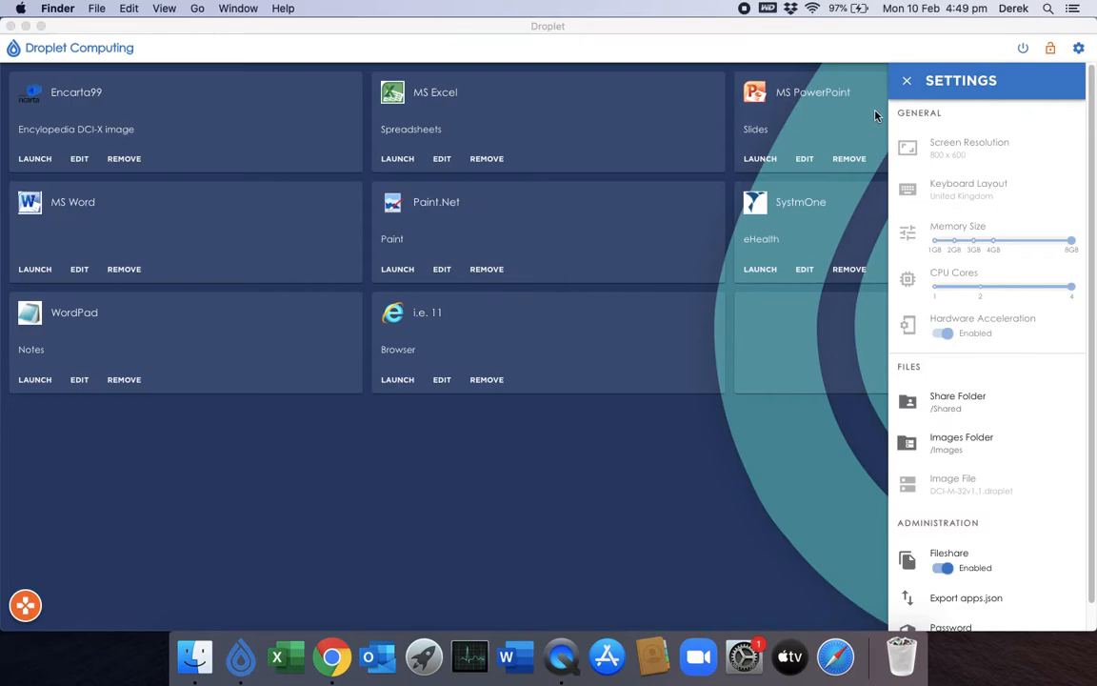
pyautogui.click(905, 85)
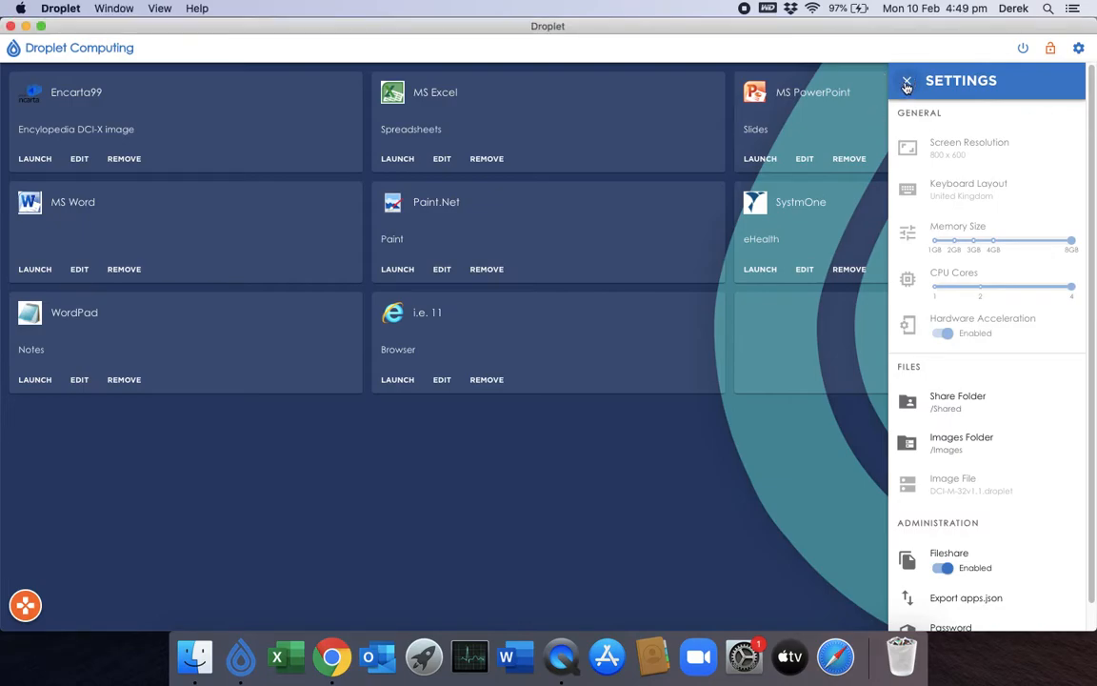
pyautogui.click(907, 83)
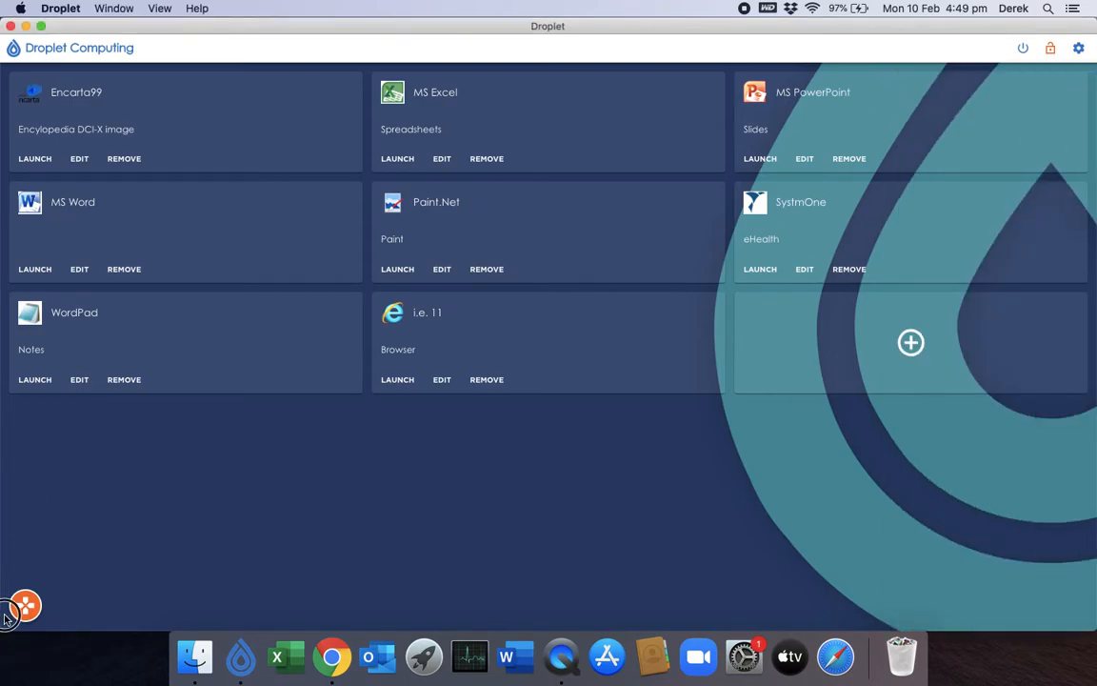
# Open the device file share through the quick actions and close its window
pyautogui.click(19, 613)
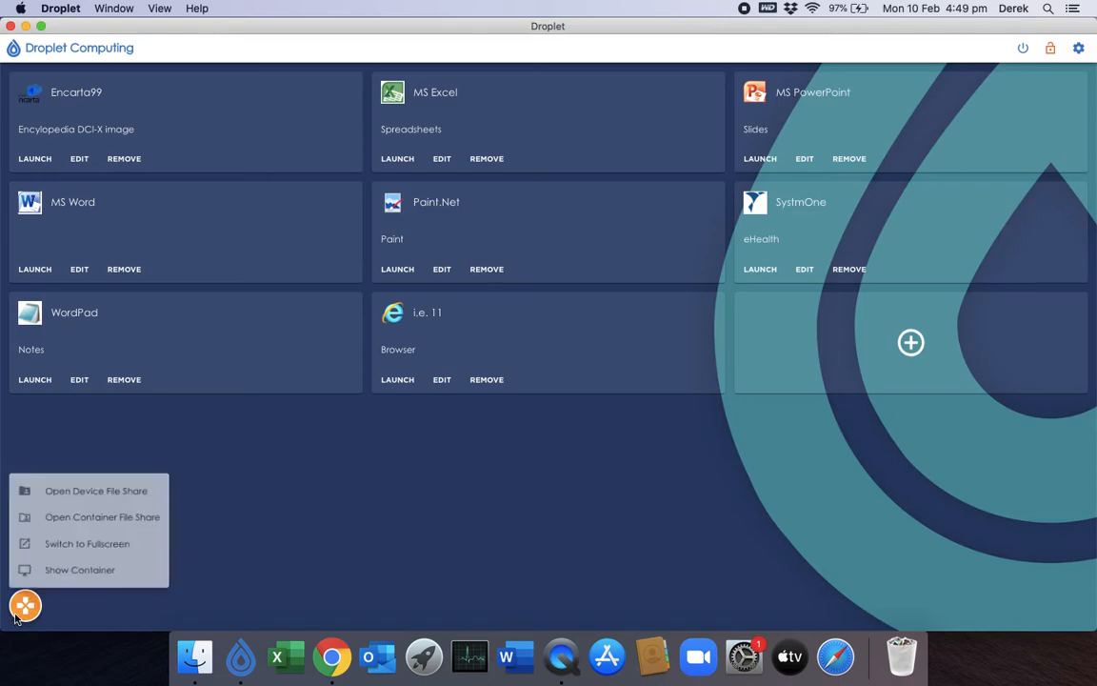
pyautogui.click(91, 489)
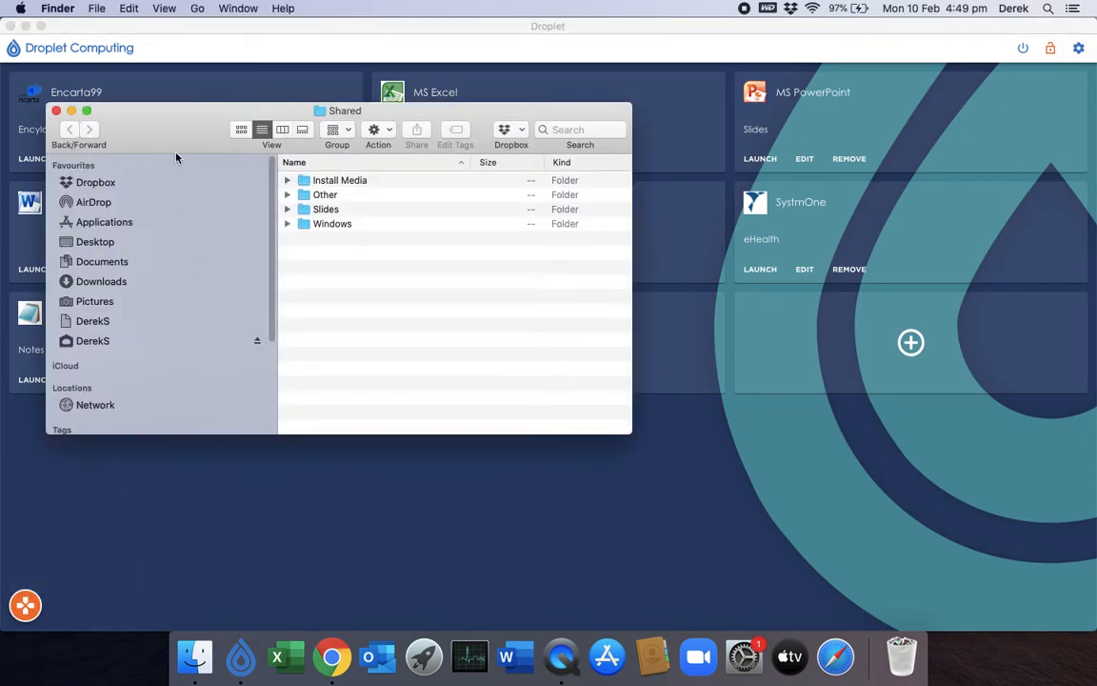
pyautogui.click(55, 111)
# Open the container file share to view the Shared folder inside the container, and check the available container tools
pyautogui.click(19, 613)
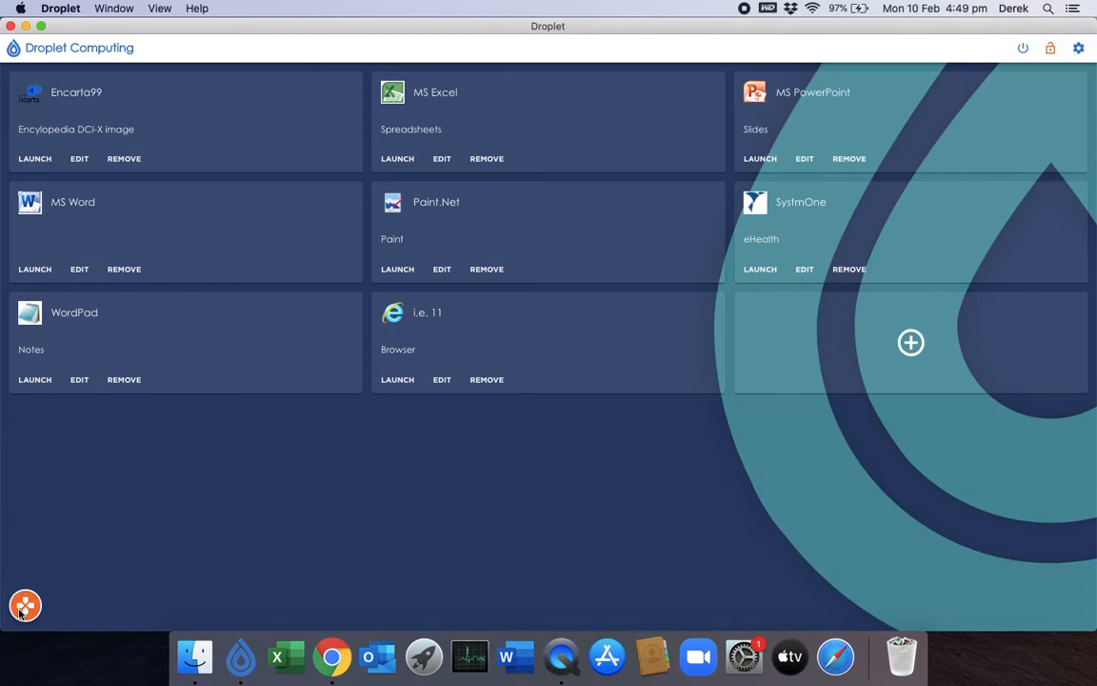
pyautogui.click(20, 614)
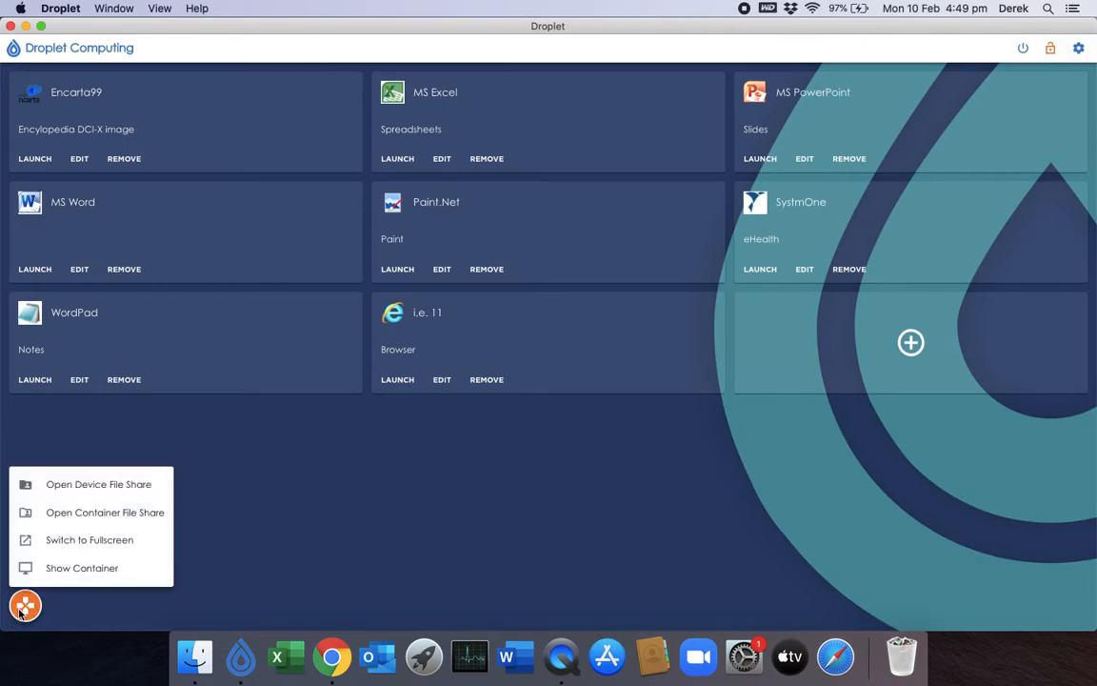
pyautogui.click(84, 515)
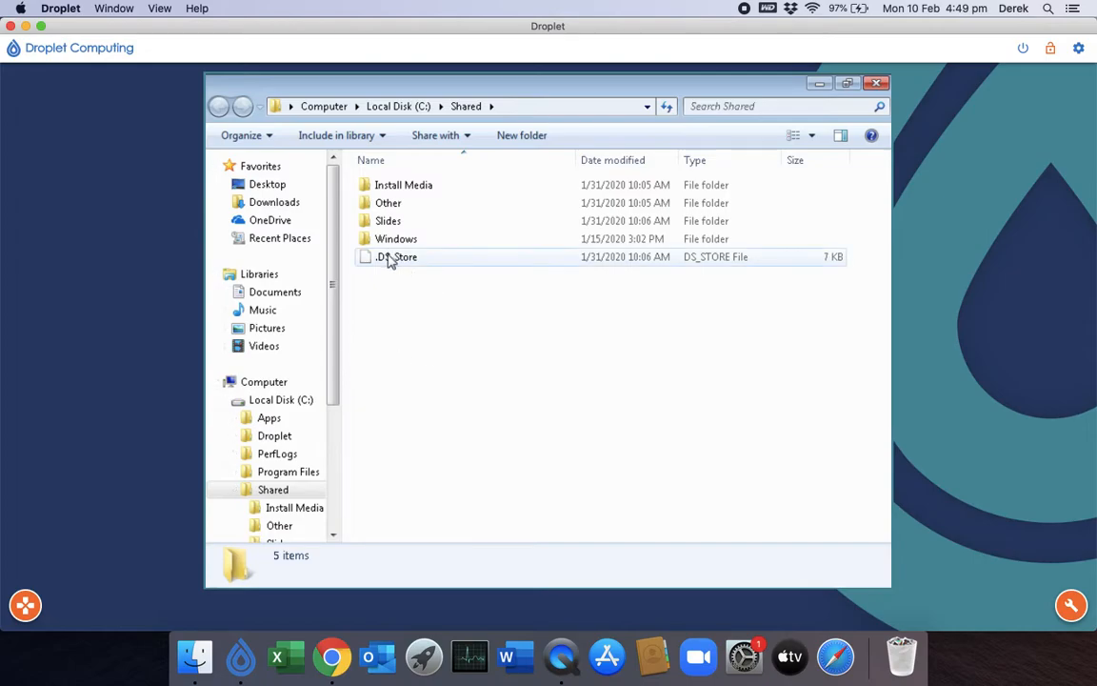
pyautogui.click(1070, 605)
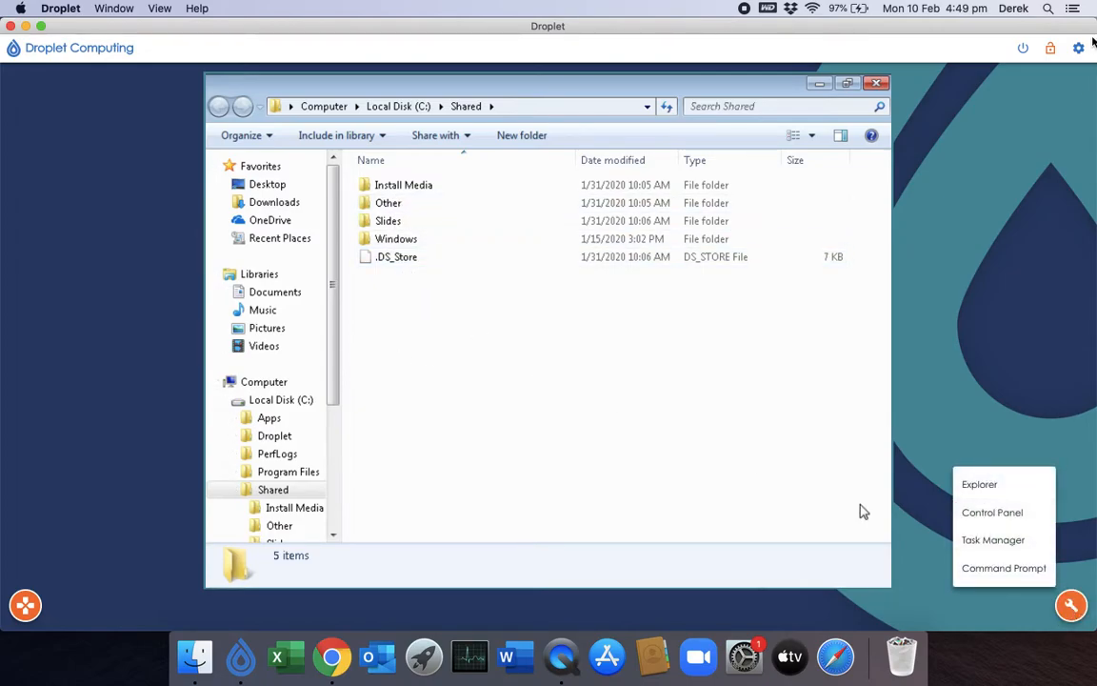
# Open the Share Folder from the settings and move its window below the container's file listing for comparison
pyautogui.click(1080, 50)
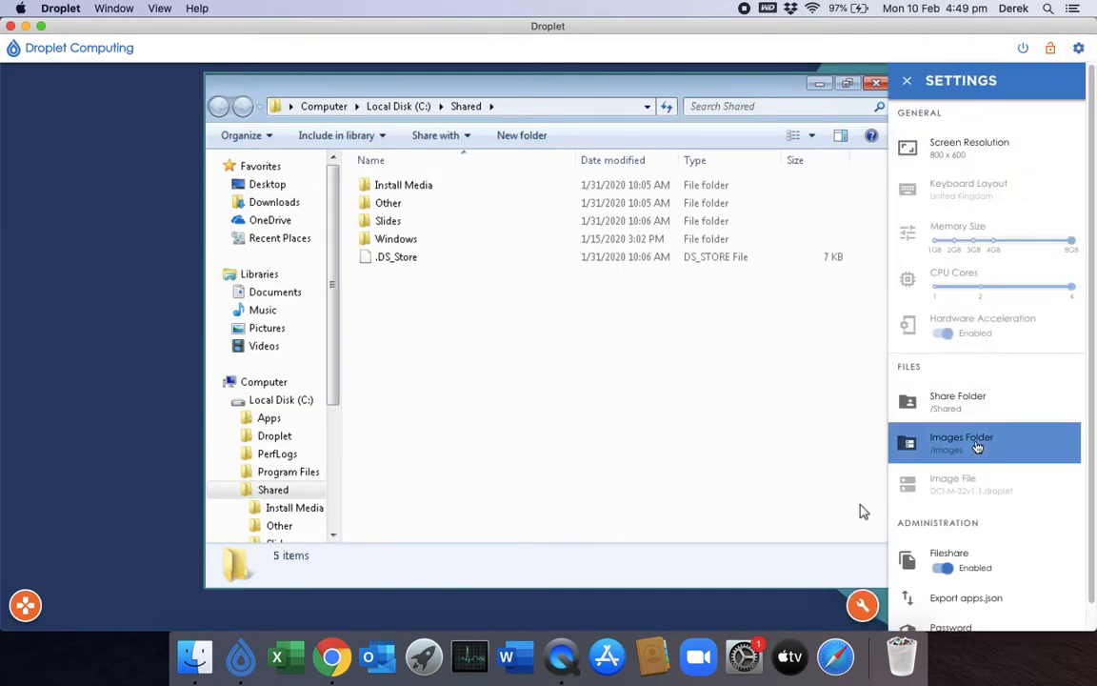
pyautogui.click(956, 404)
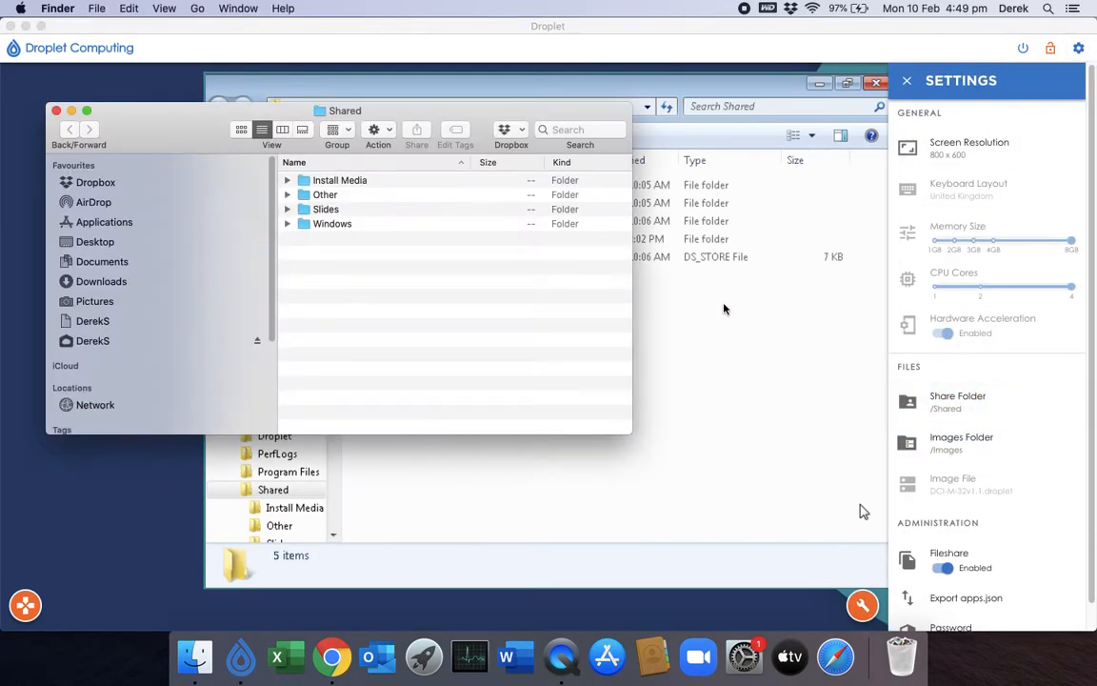
pyautogui.moveTo(164, 115); pyautogui.dragTo(328, 327)
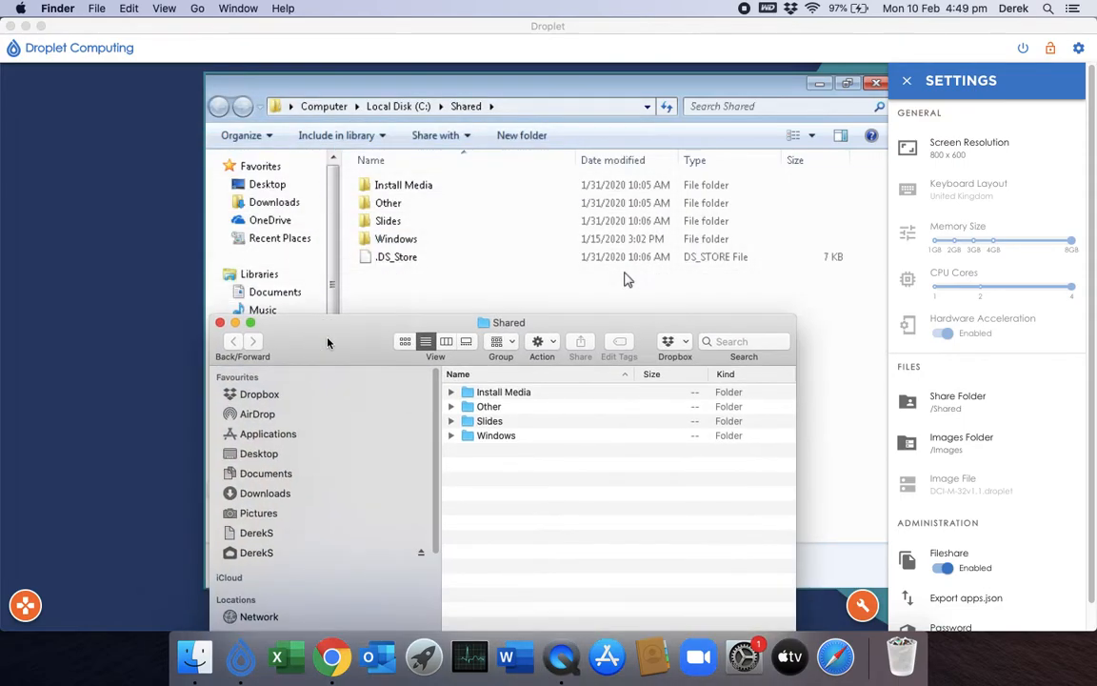
# Open the Install Media folder in both the device's and the container's Shared folder windows
pyautogui.doubleClick(497, 391)
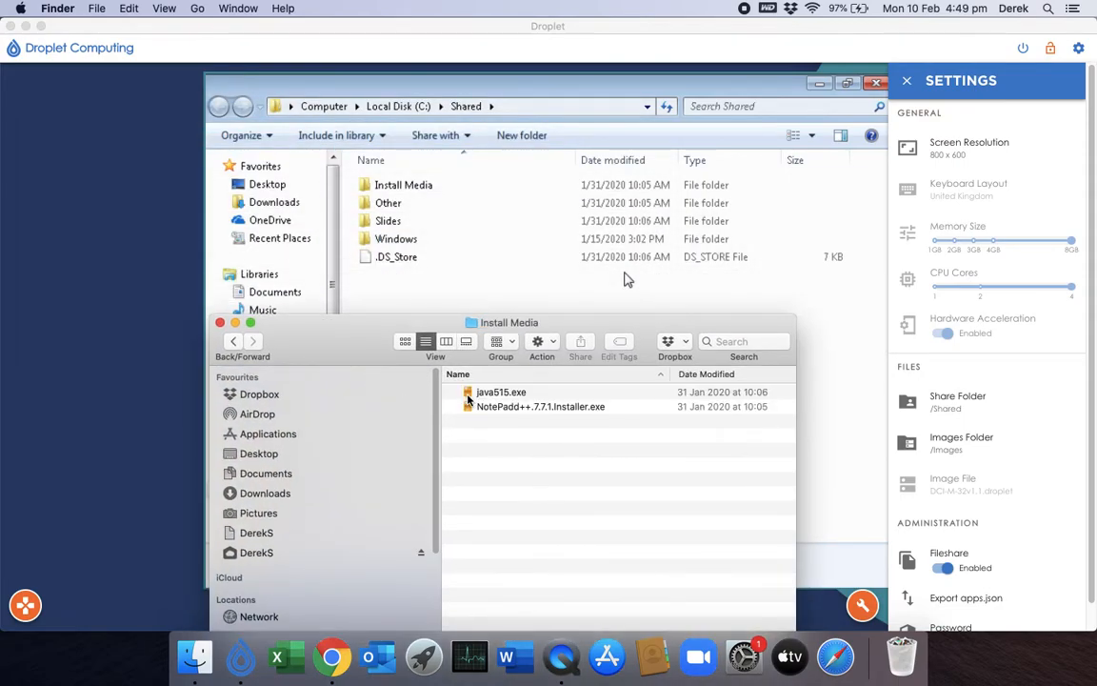
pyautogui.click(381, 187)
pyautogui.doubleClick(381, 188)
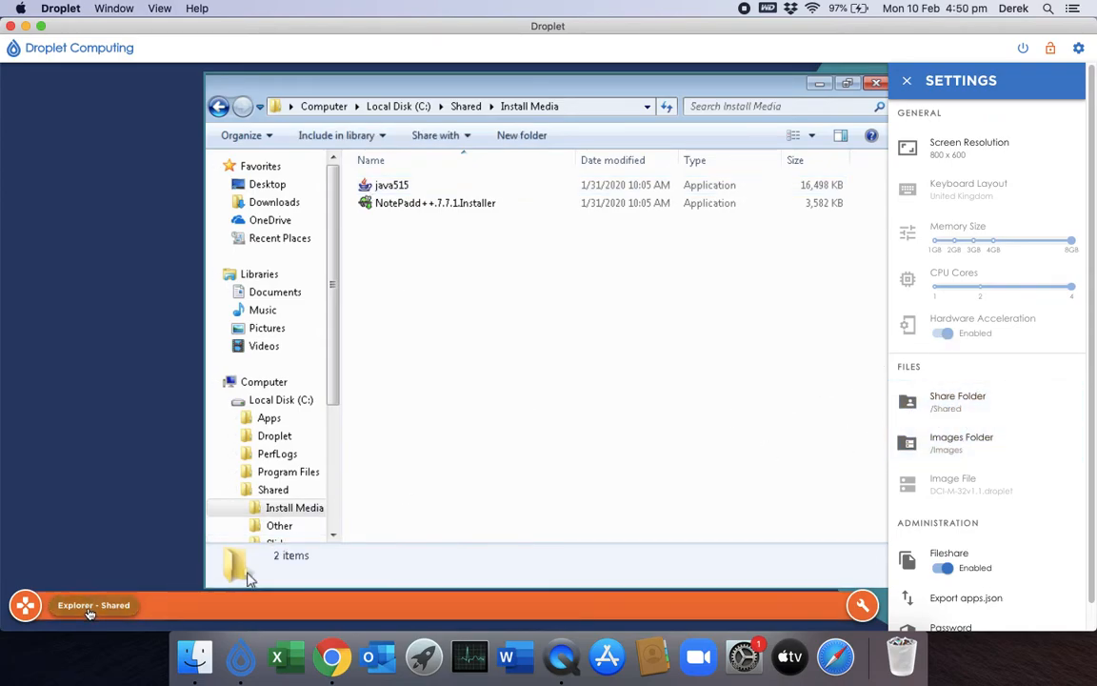
# Bring back the device's Install Media window and close both it and the container's file window
pyautogui.click(196, 659)
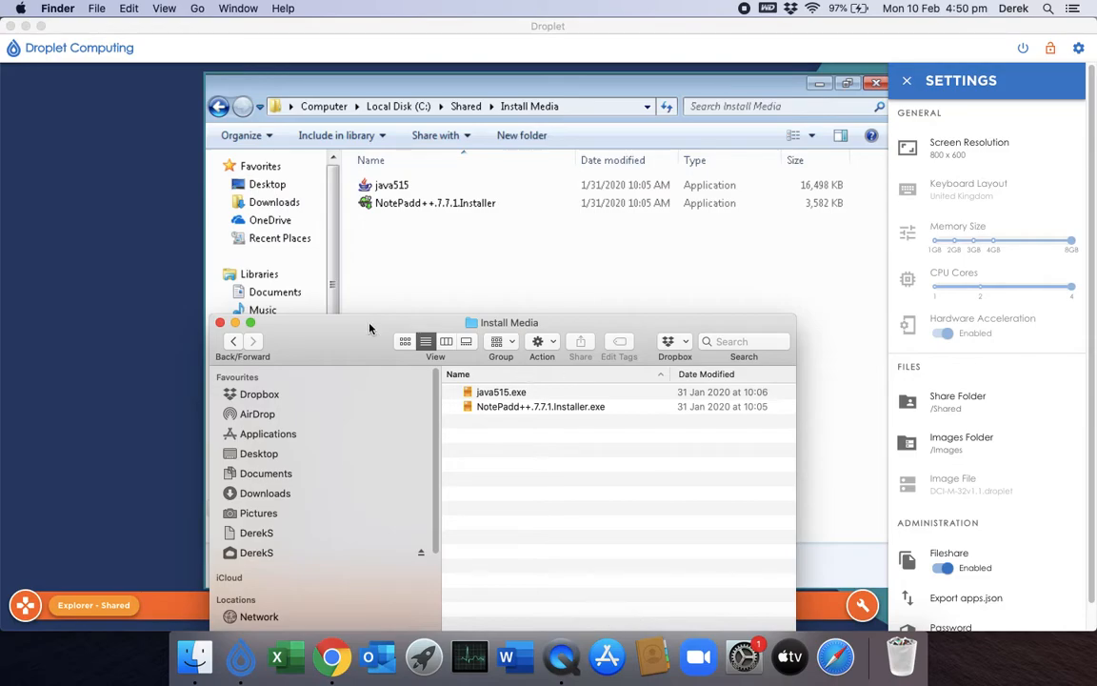
pyautogui.click(220, 322)
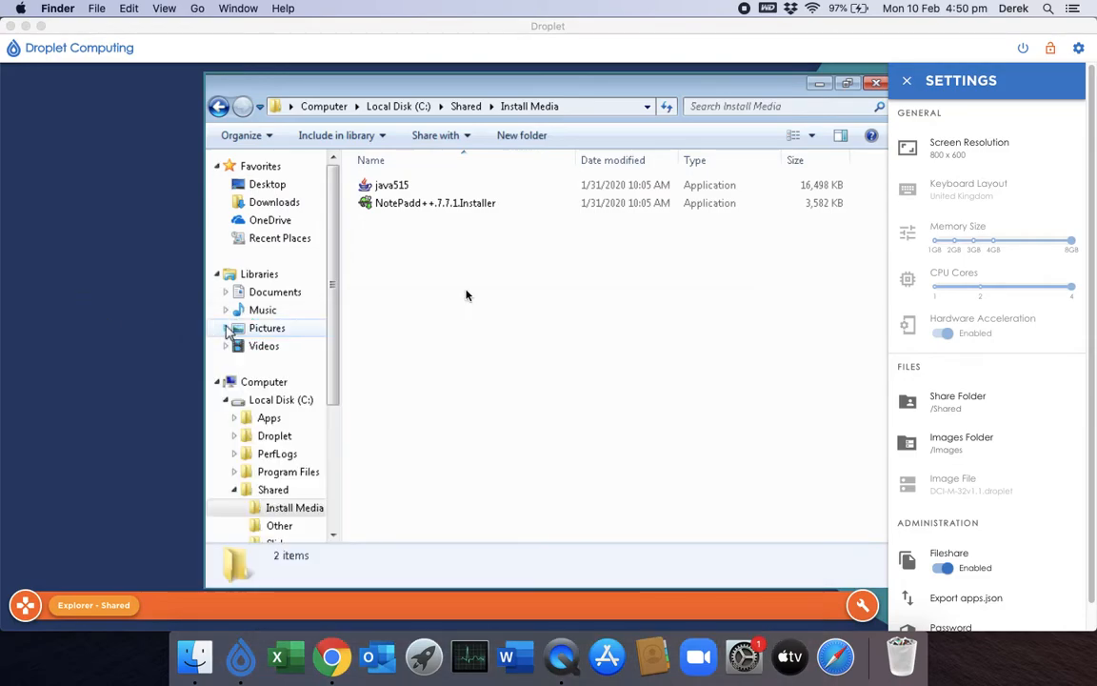
pyautogui.click(882, 88)
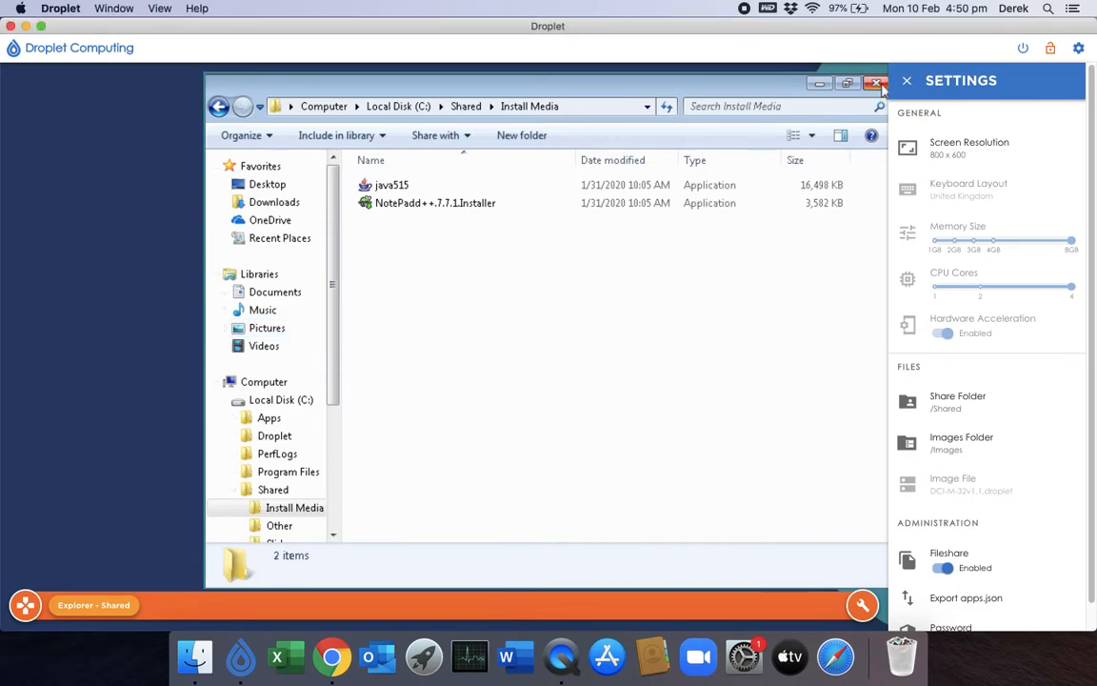
pyautogui.click(883, 85)
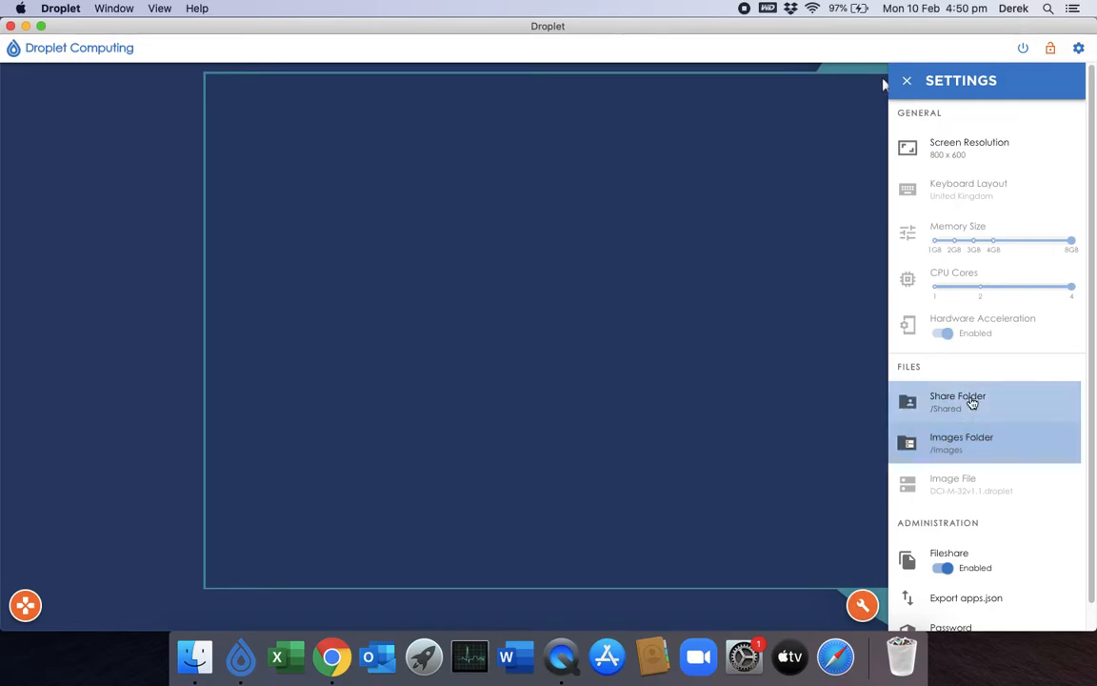
# Open the Images Folder from the settings, examine the names and sizes of the three droplet image files, and close the folder
pyautogui.click(953, 450)
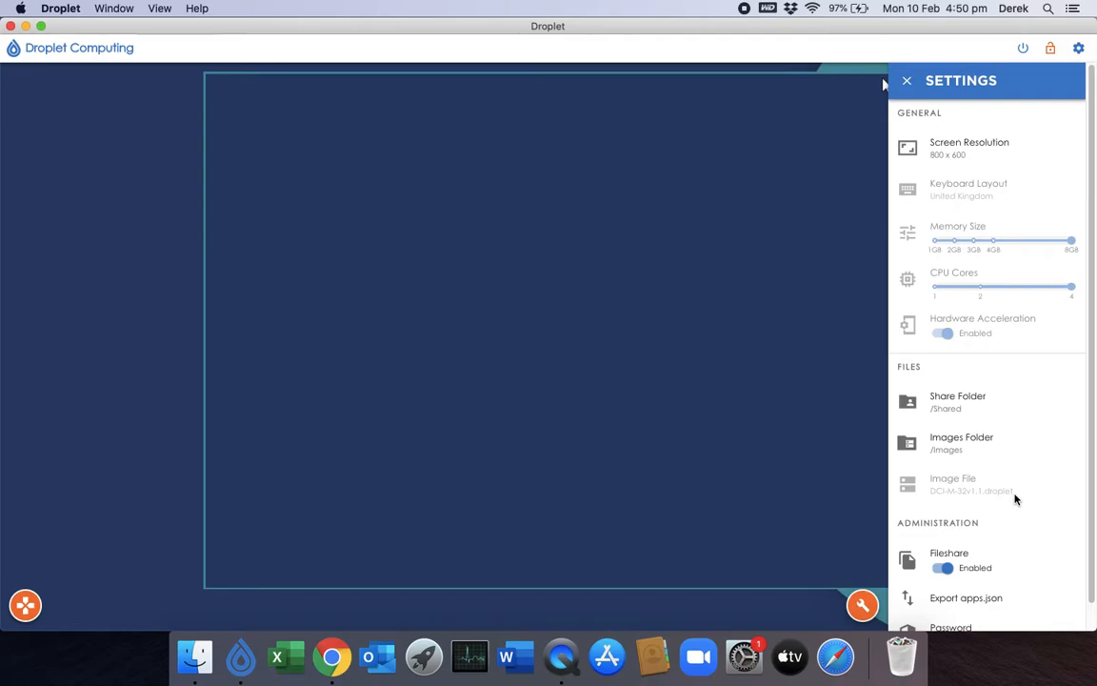
pyautogui.click(961, 449)
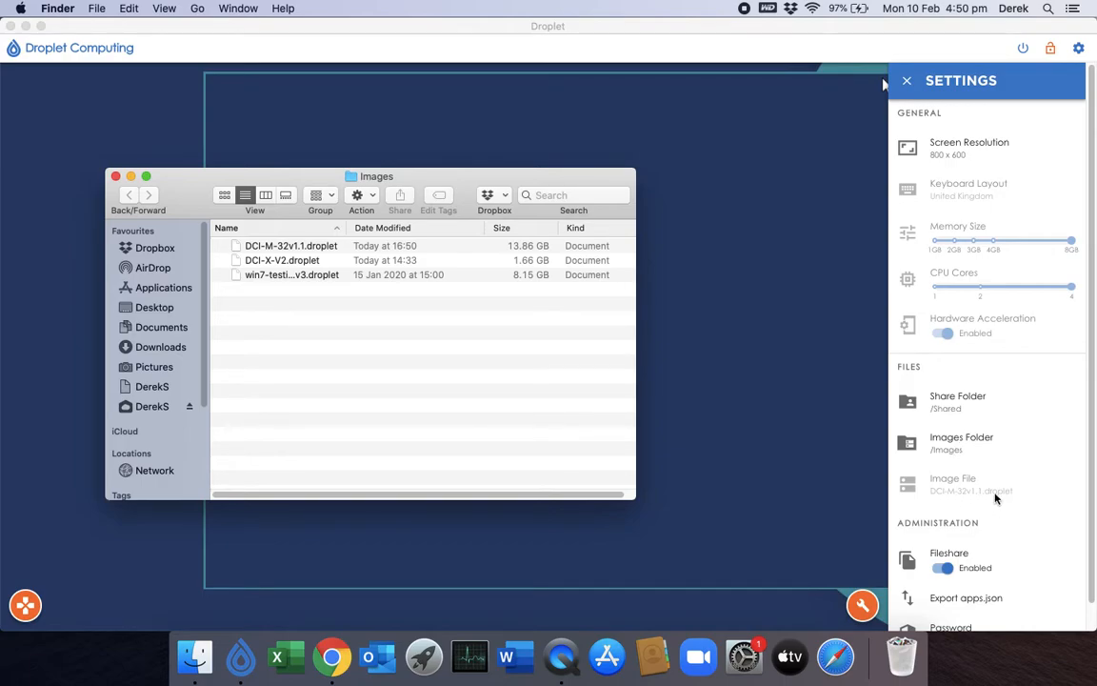
pyautogui.click(243, 246)
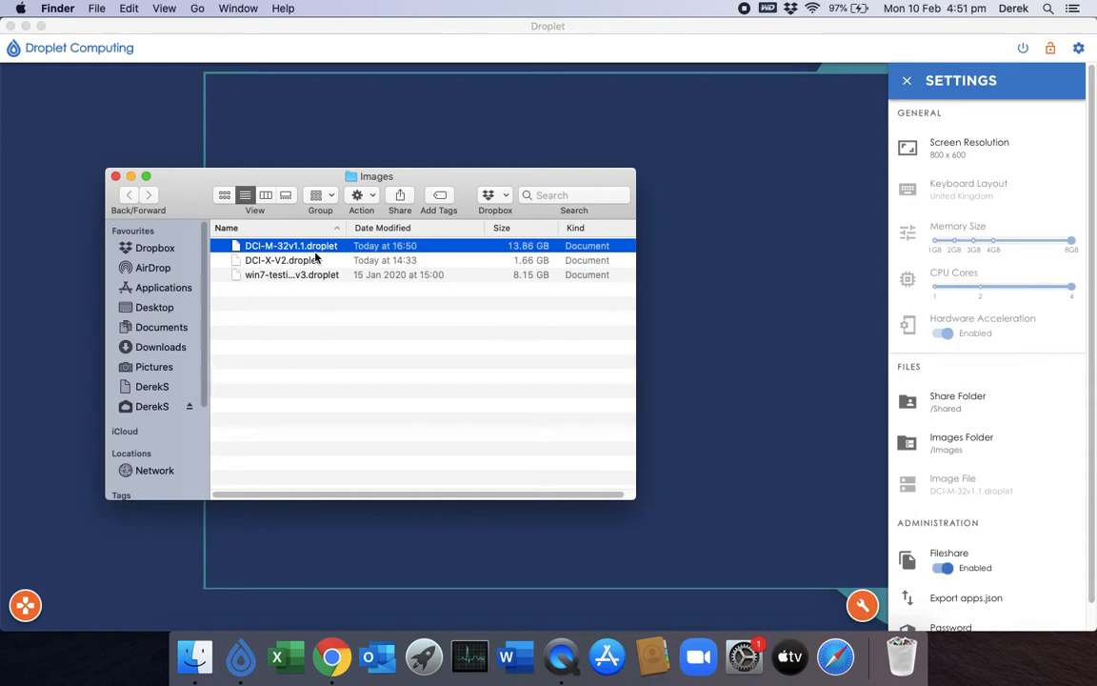
pyautogui.click(256, 262)
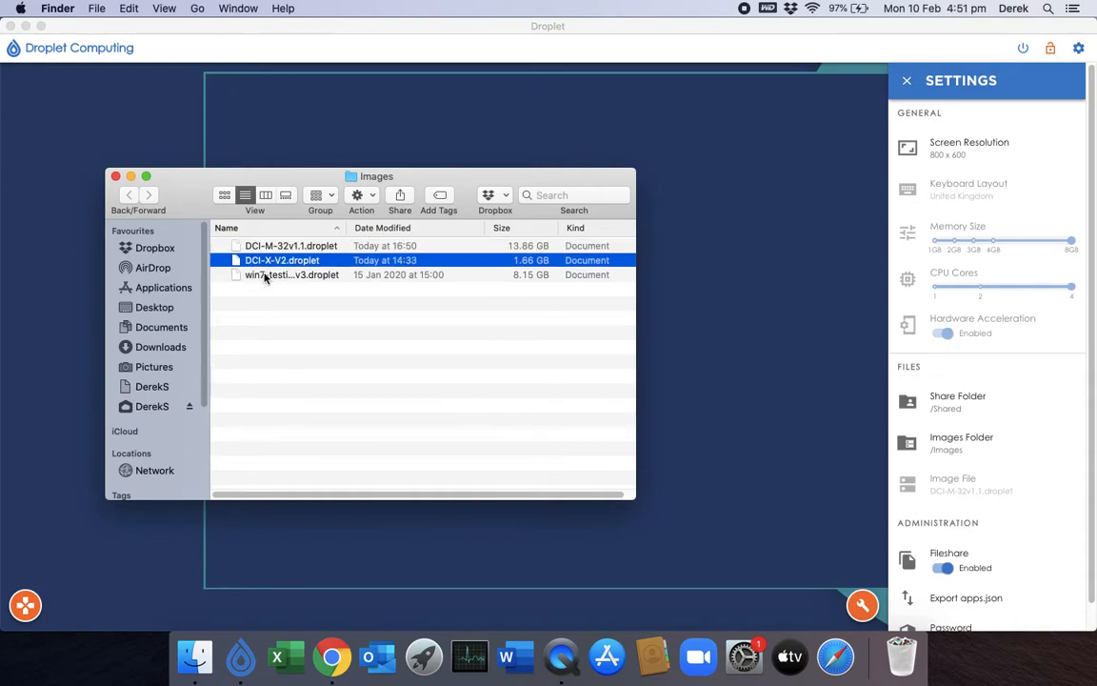
pyautogui.click(271, 276)
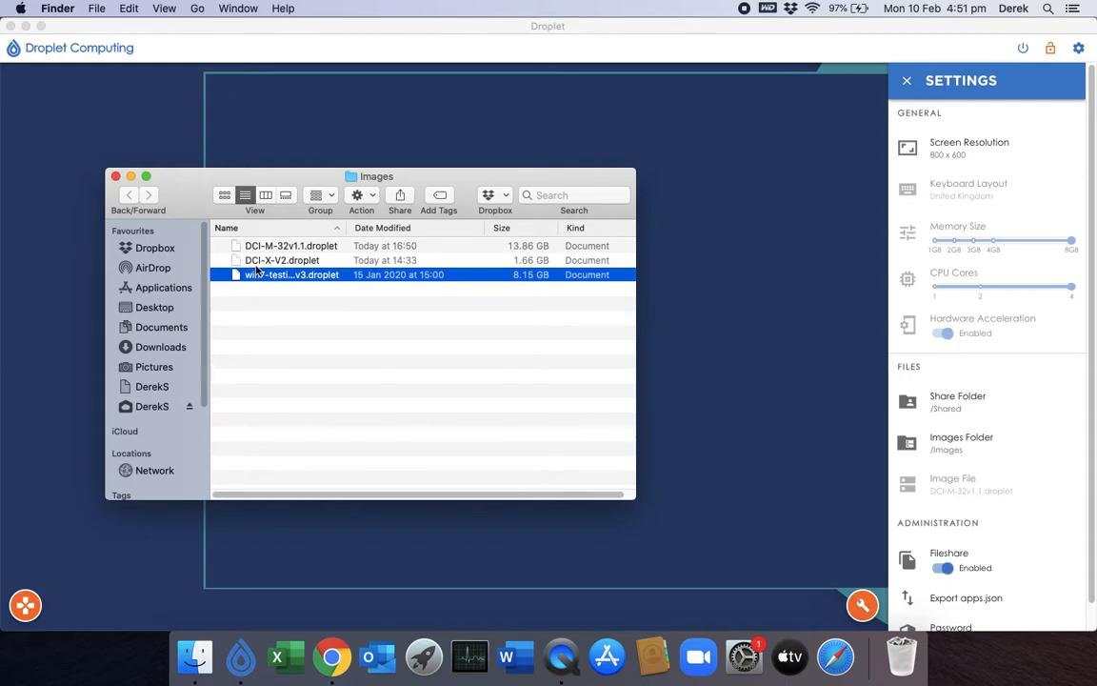
pyautogui.click(286, 260)
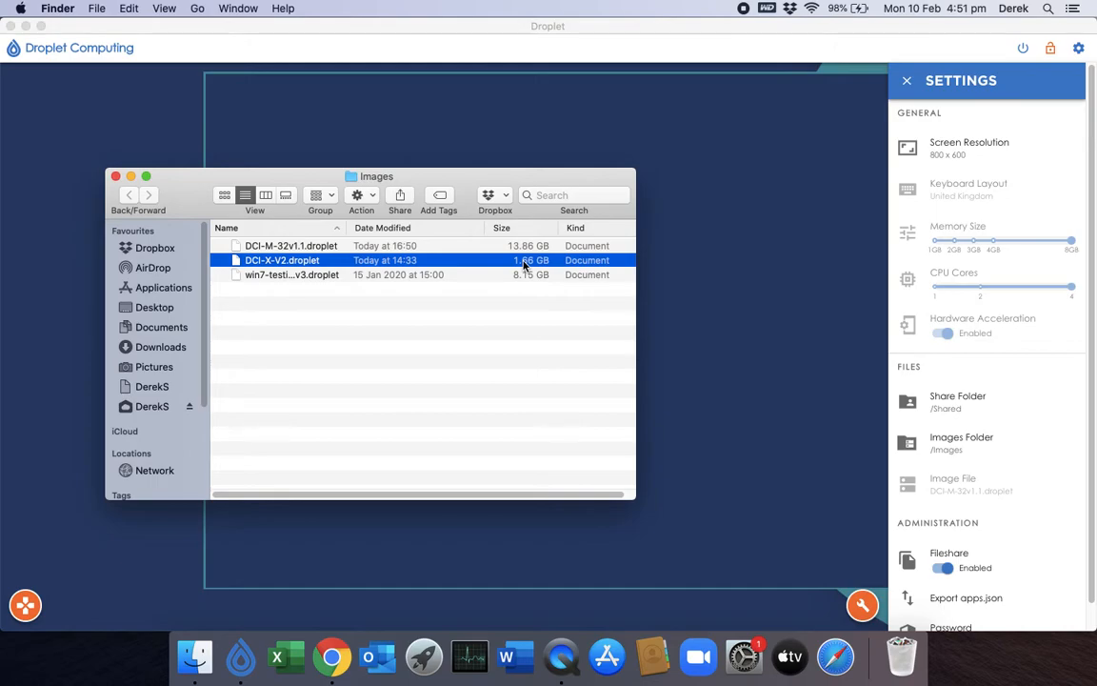
pyautogui.click(274, 277)
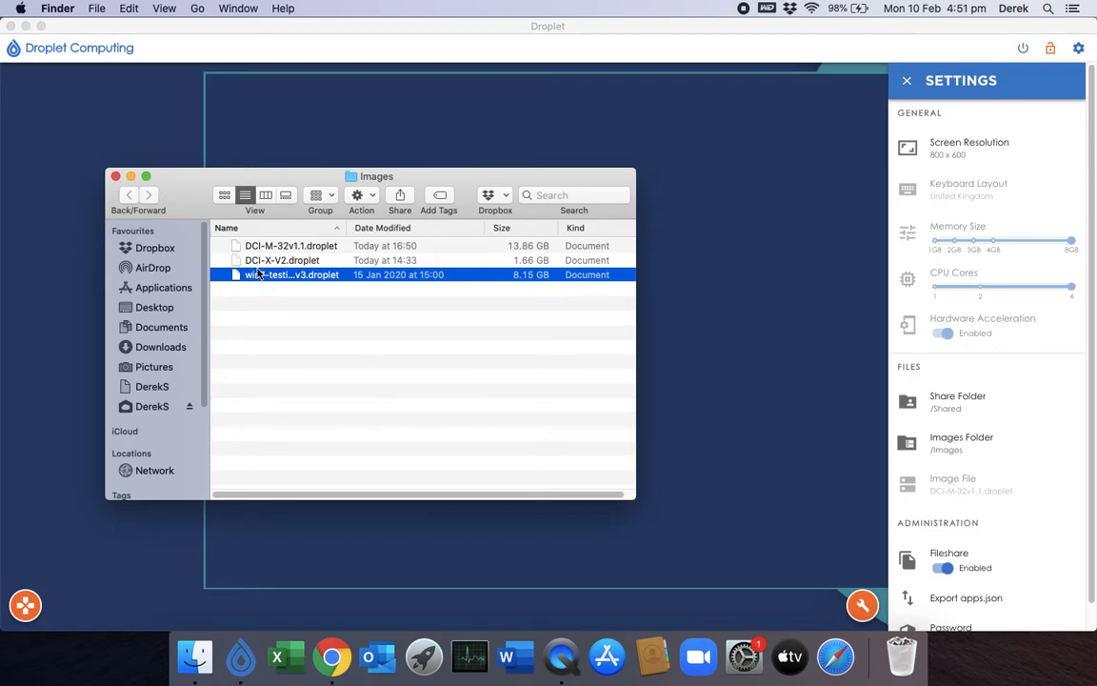
pyautogui.click(115, 179)
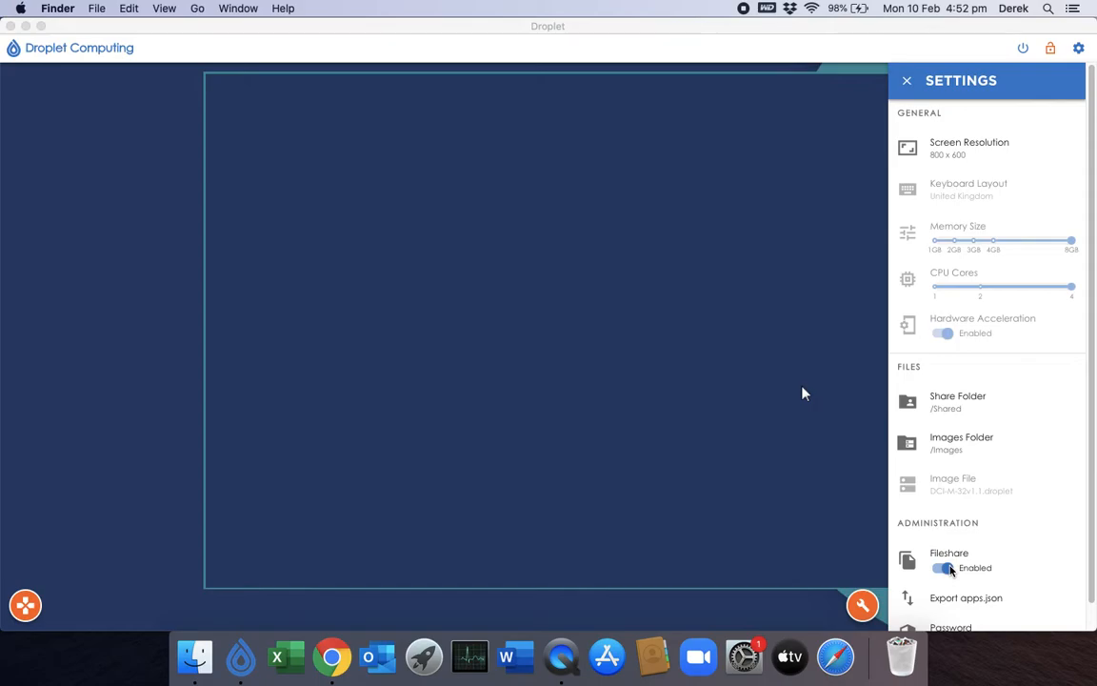
# Disable Fileshare, check which quick actions are offered, and enable Fileshare again
pyautogui.click(947, 569)
pyautogui.click(947, 569)
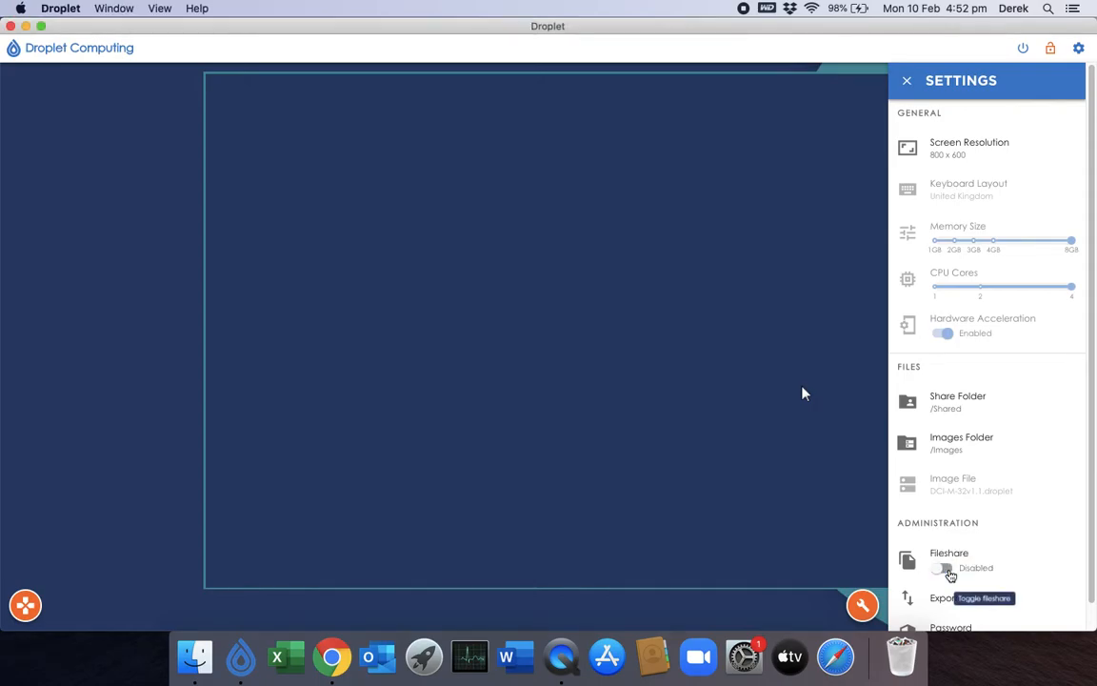
pyautogui.click(31, 617)
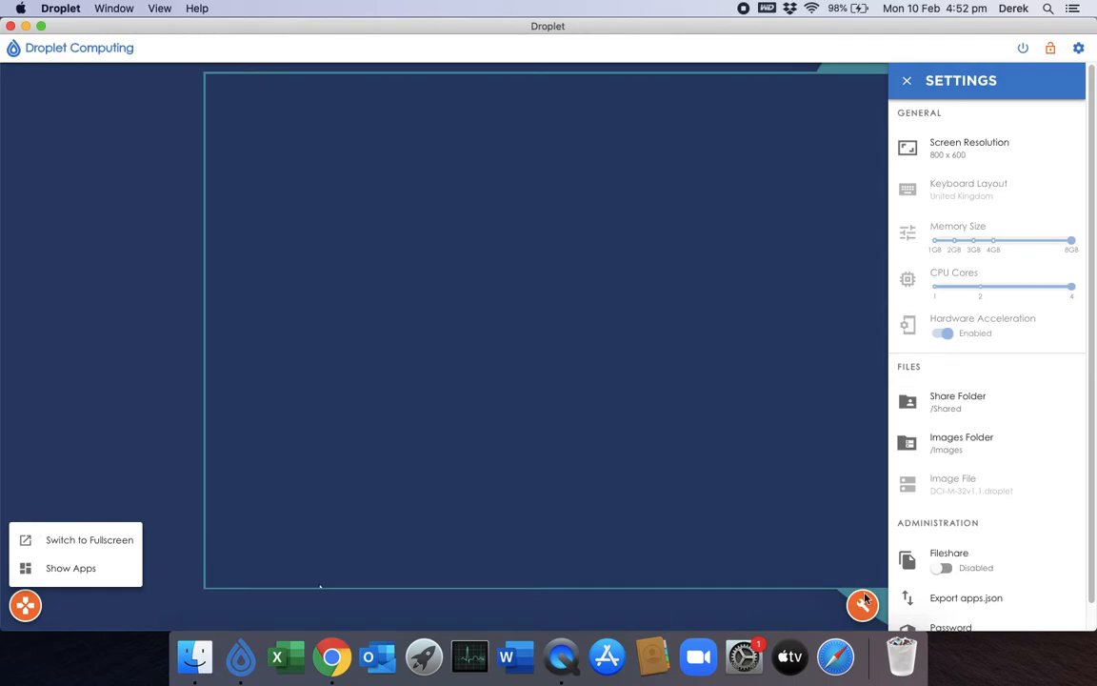
pyautogui.click(941, 570)
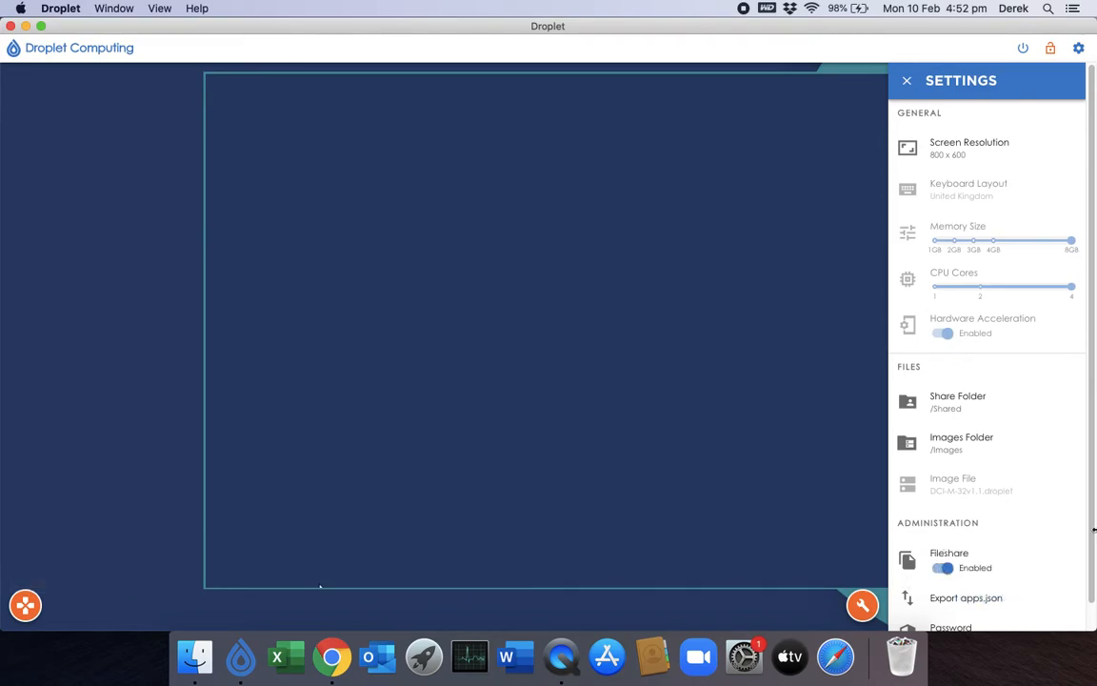
# Review the remaining administration settings, including the apps.json export and password, and close the settings
pyautogui.scroll(-2, 1094, 530)
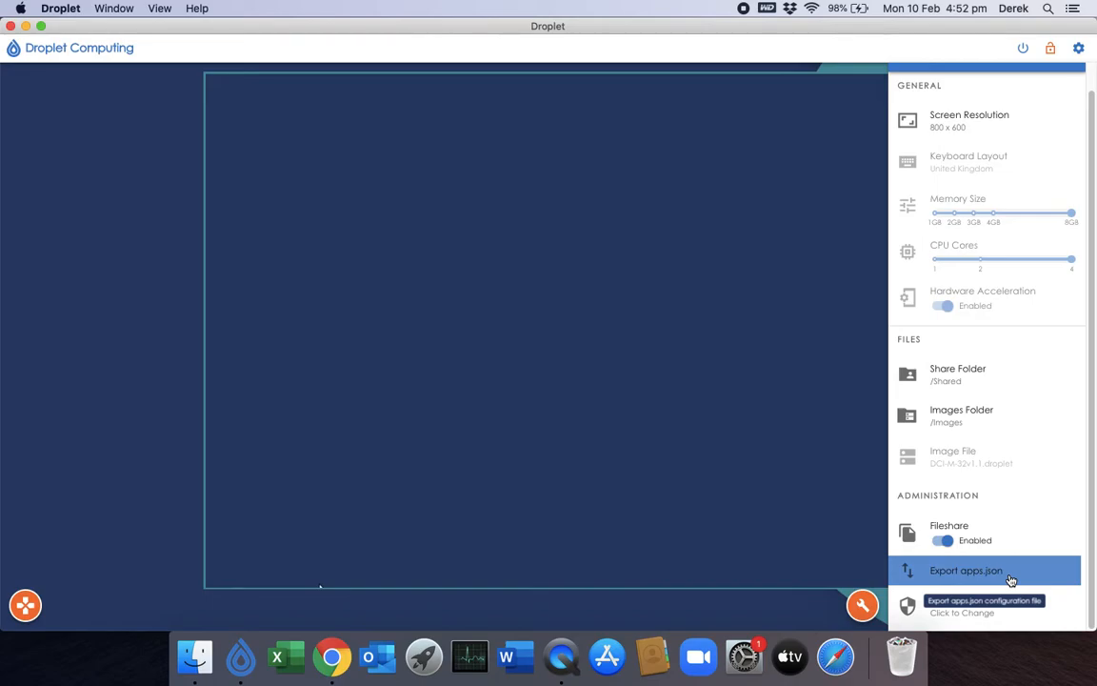
pyautogui.scroll(1, 981, 244)
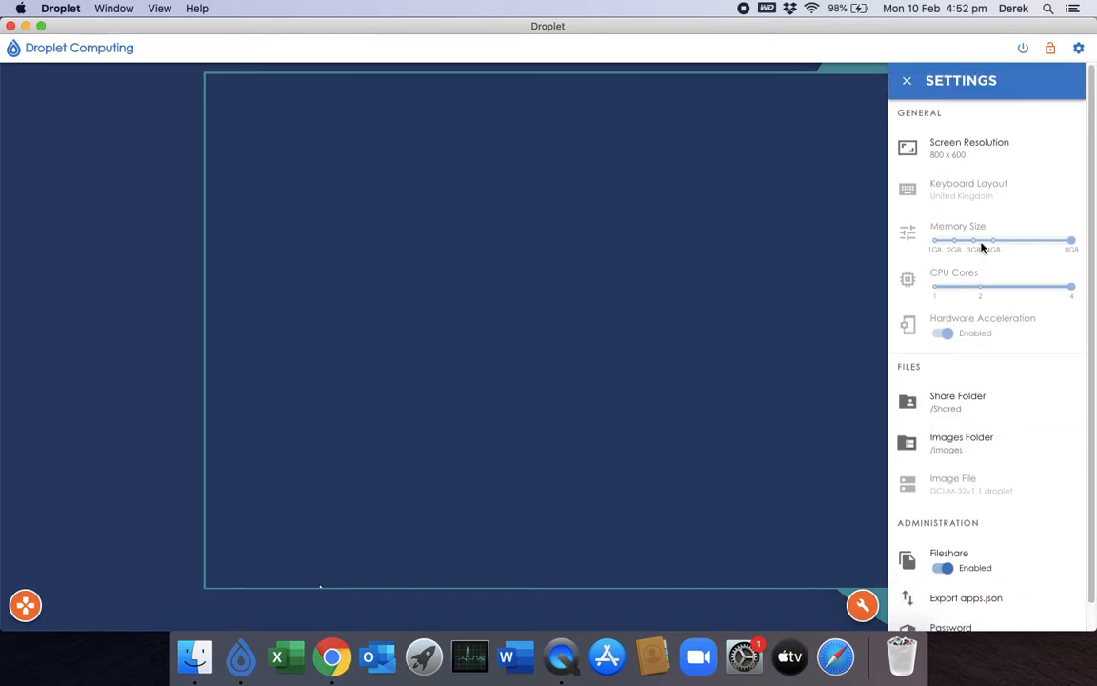
pyautogui.click(907, 82)
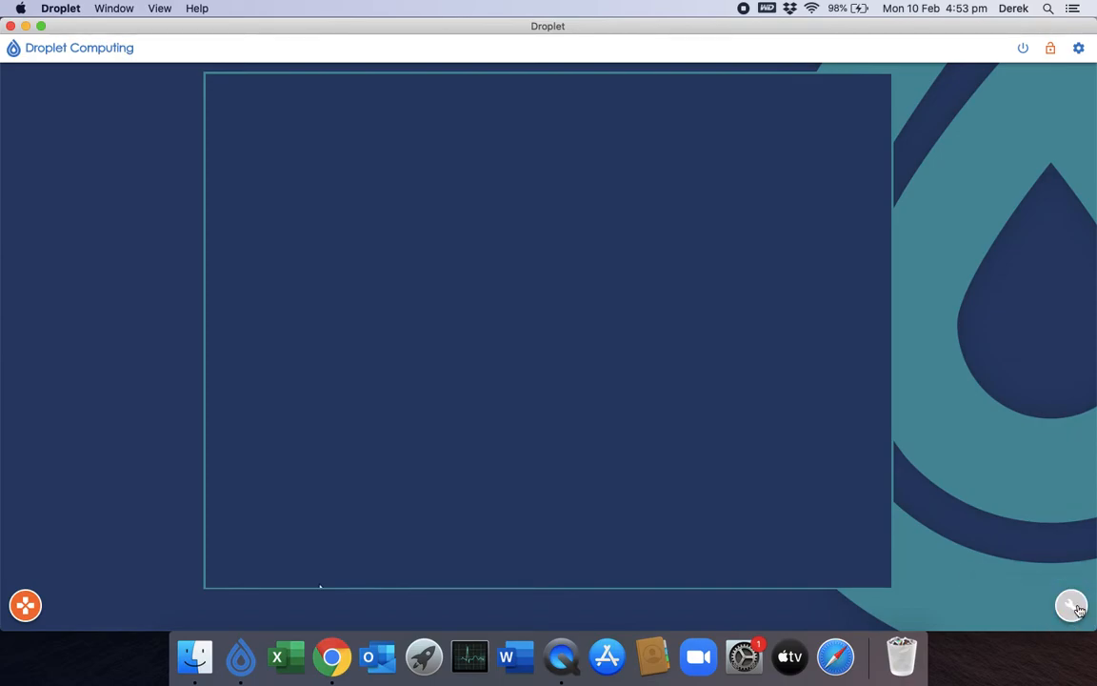
# Open Explorer inside the container, display the drives under Computer, and collapse the Local Disk (C:) folder tree
pyautogui.click(1072, 608)
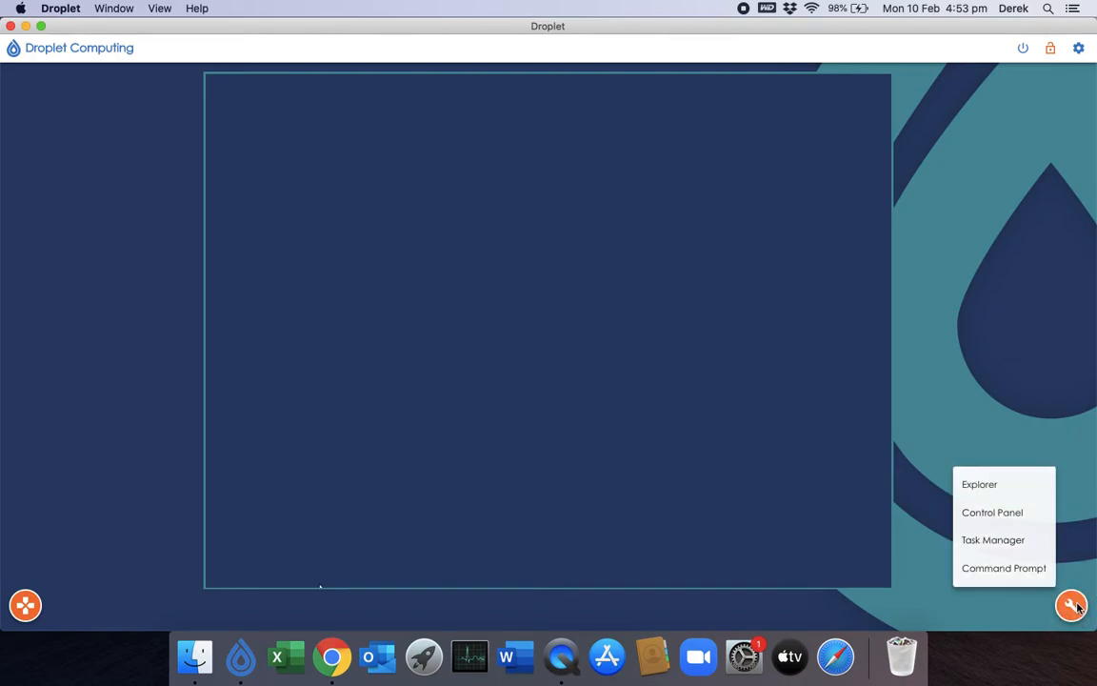
pyautogui.click(997, 490)
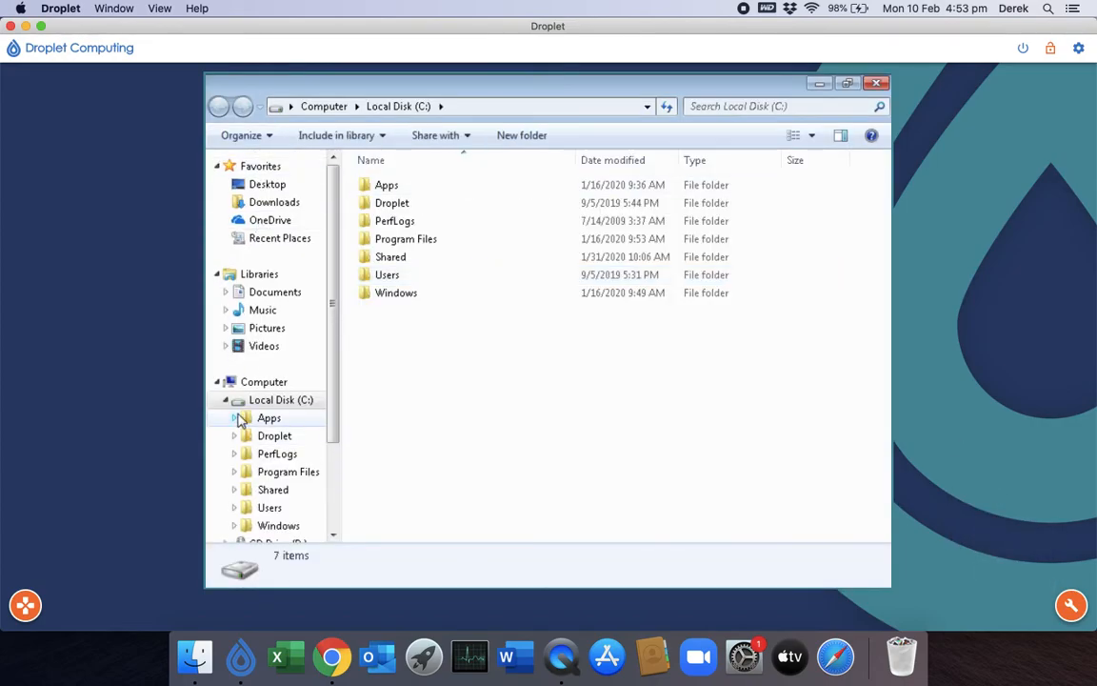
pyautogui.click(250, 385)
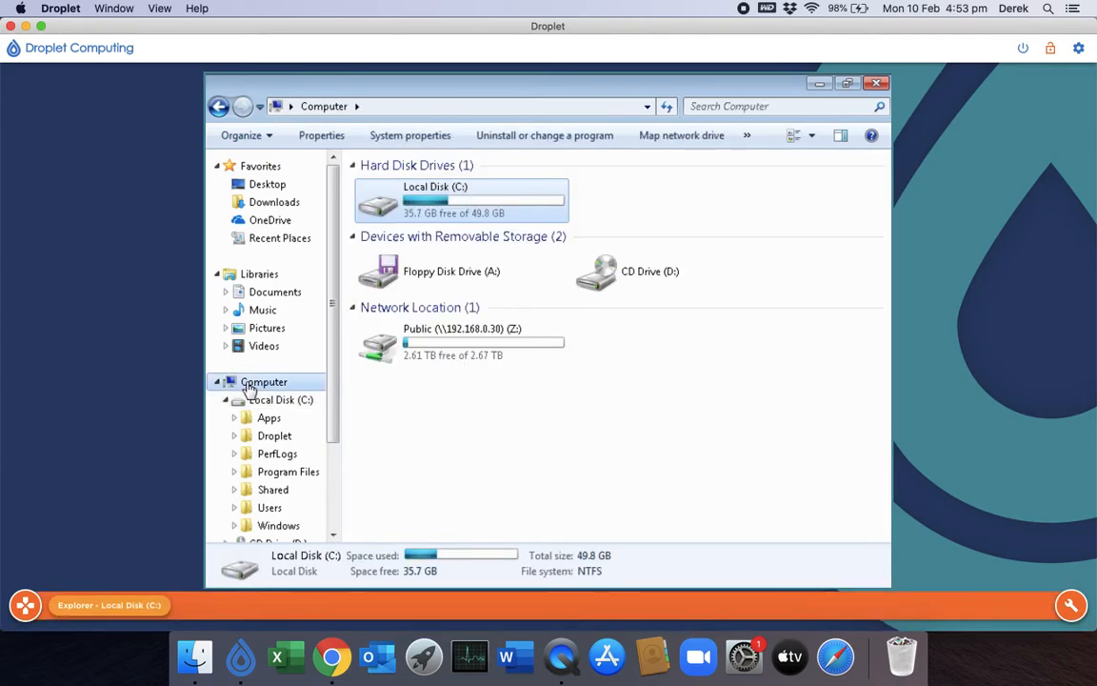
pyautogui.click(227, 401)
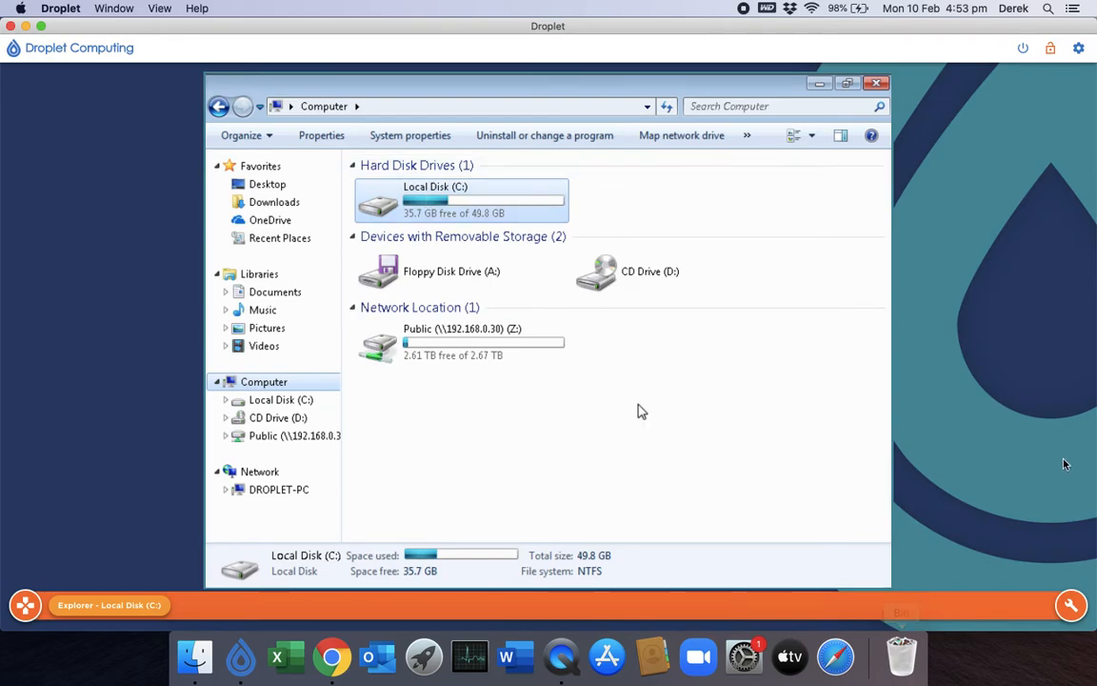
# View the Map Network Drive options for the container, dismiss them without mapping a folder, and close Explorer
pyautogui.click(683, 135)
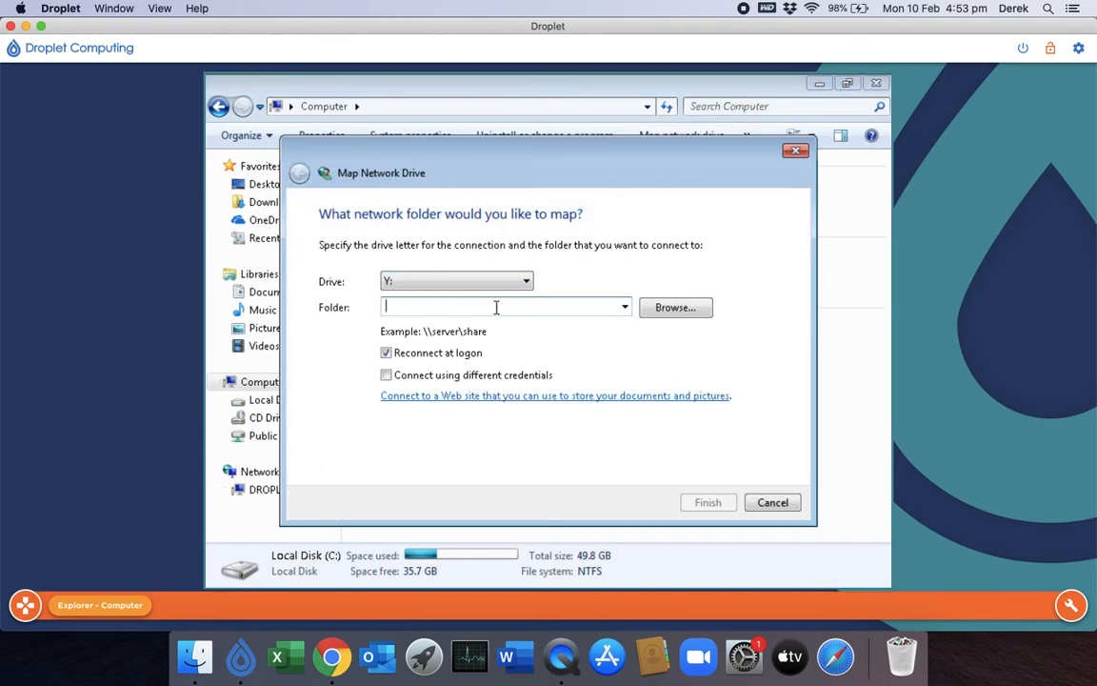
pyautogui.click(796, 151)
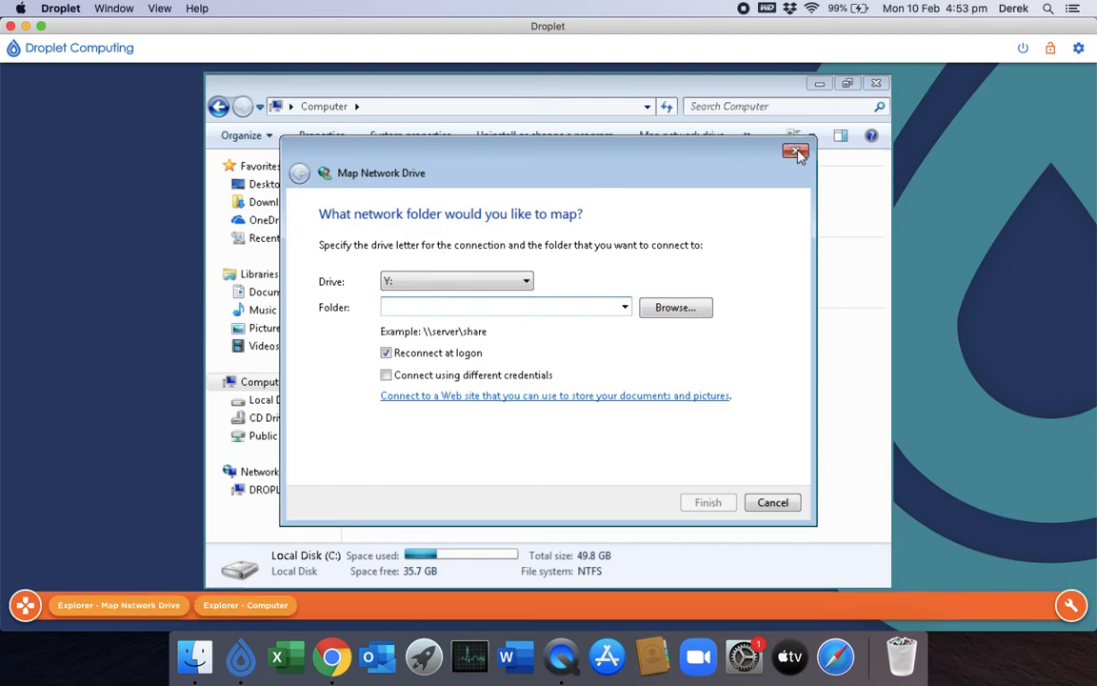
pyautogui.click(878, 84)
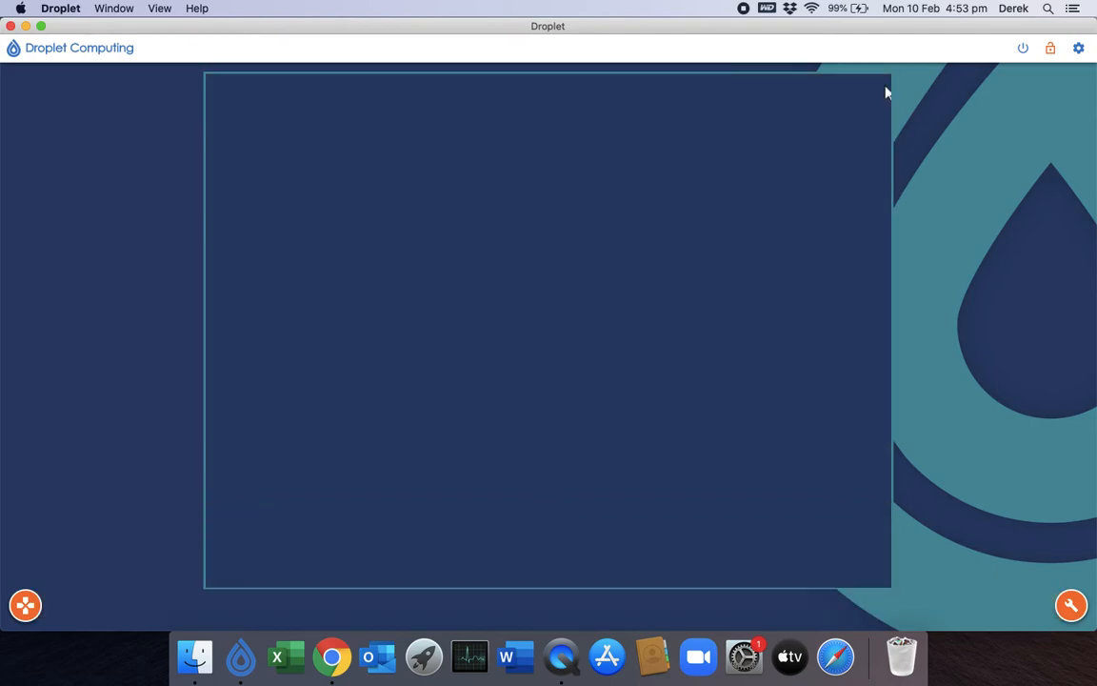
# Open the container's Control Panel from the administrative tools, review its settings categories, and close it
pyautogui.click(1070, 605)
pyautogui.click(993, 521)
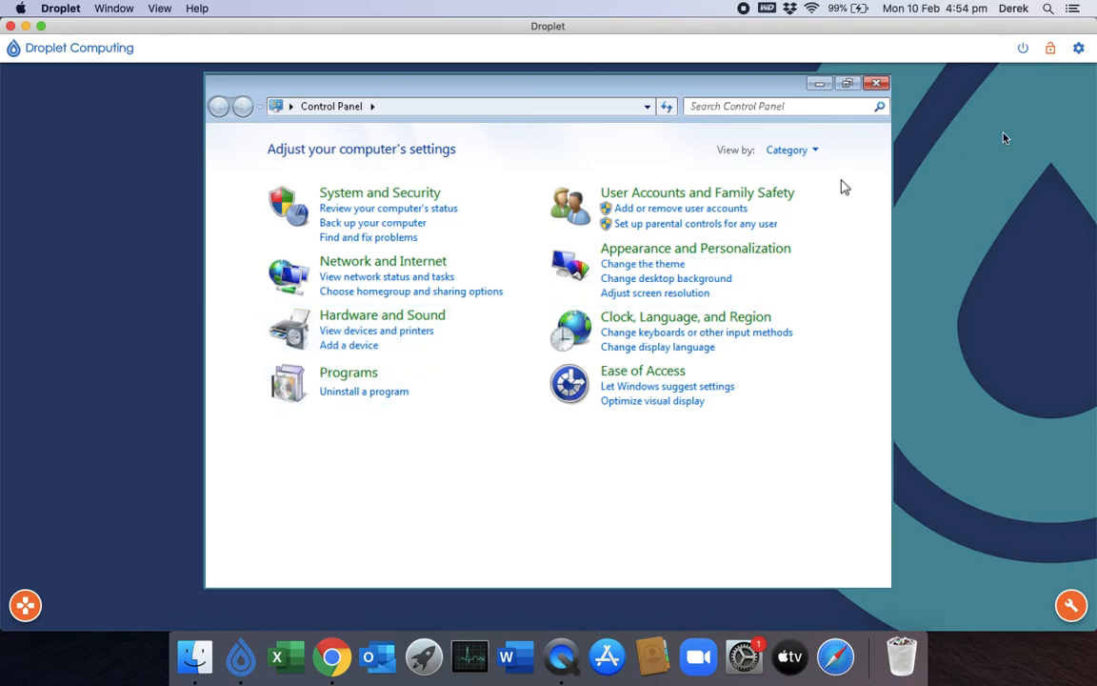
pyautogui.click(876, 83)
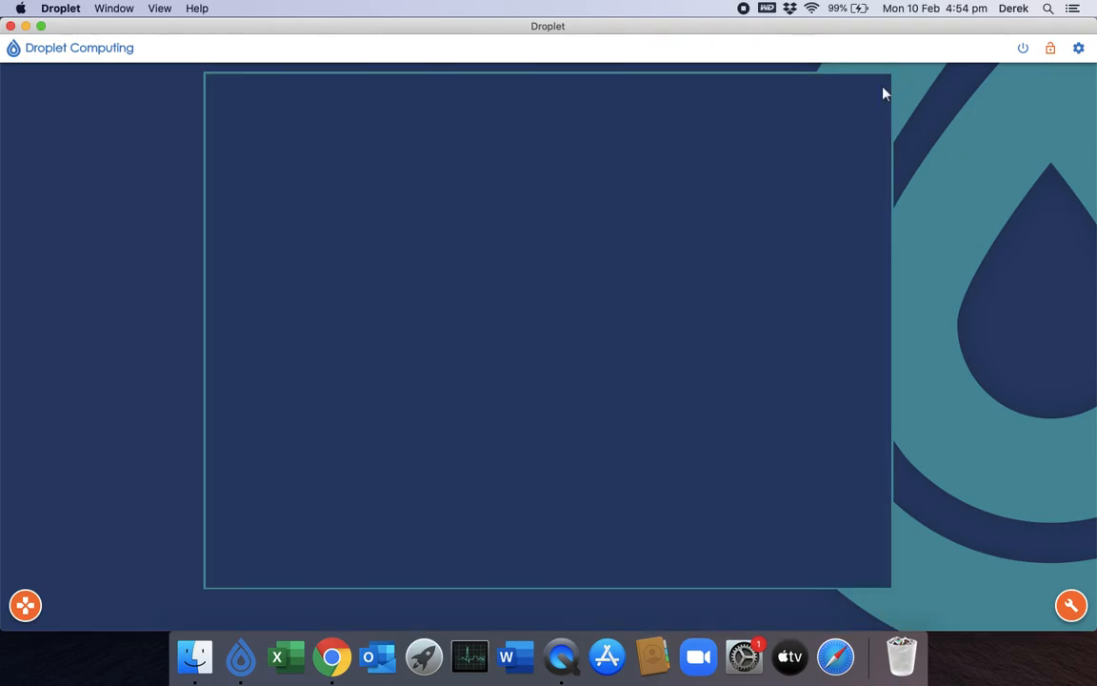
# Open and close the container's administrator Command Prompt, and return to the overview of container apps
pyautogui.click(1072, 606)
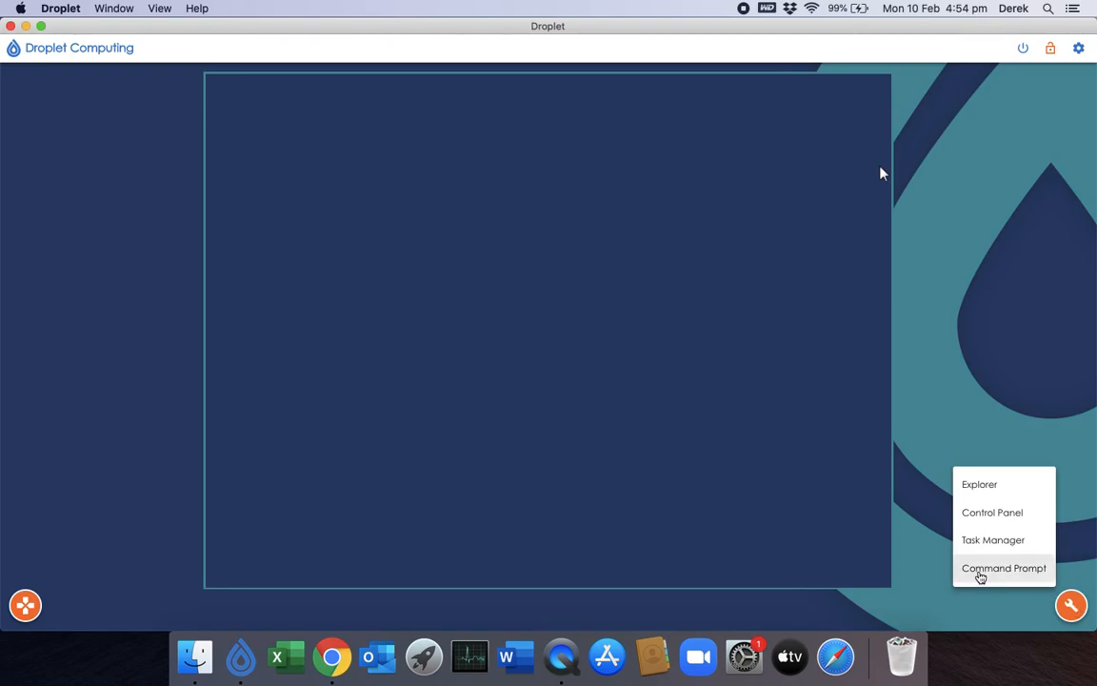
pyautogui.click(980, 575)
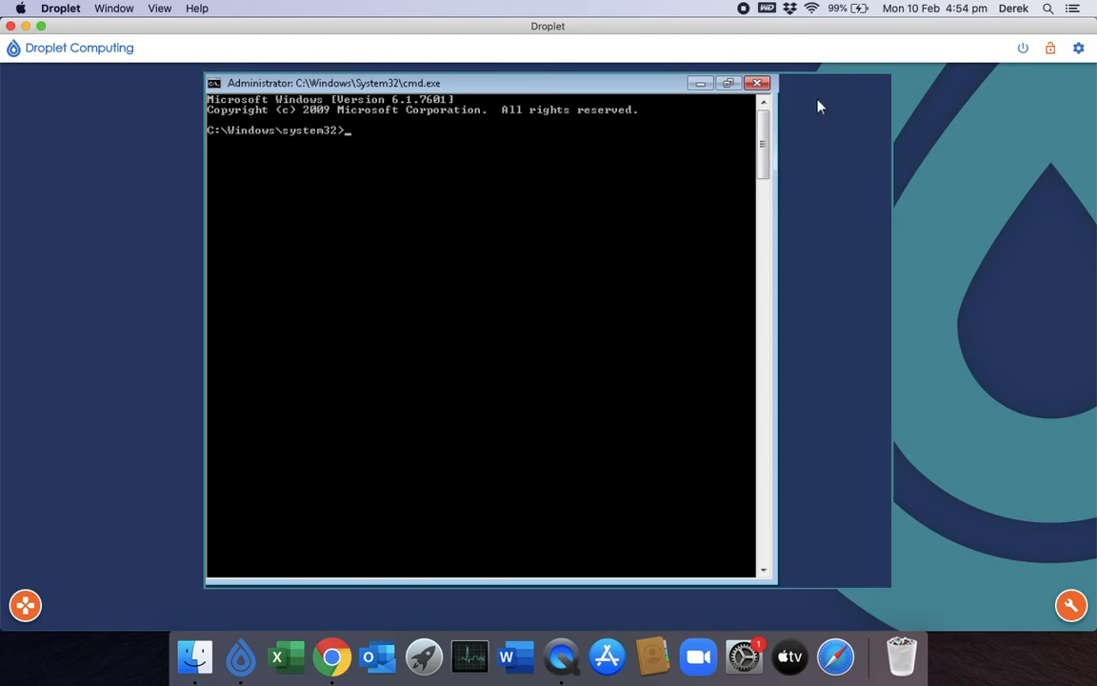
pyautogui.click(757, 84)
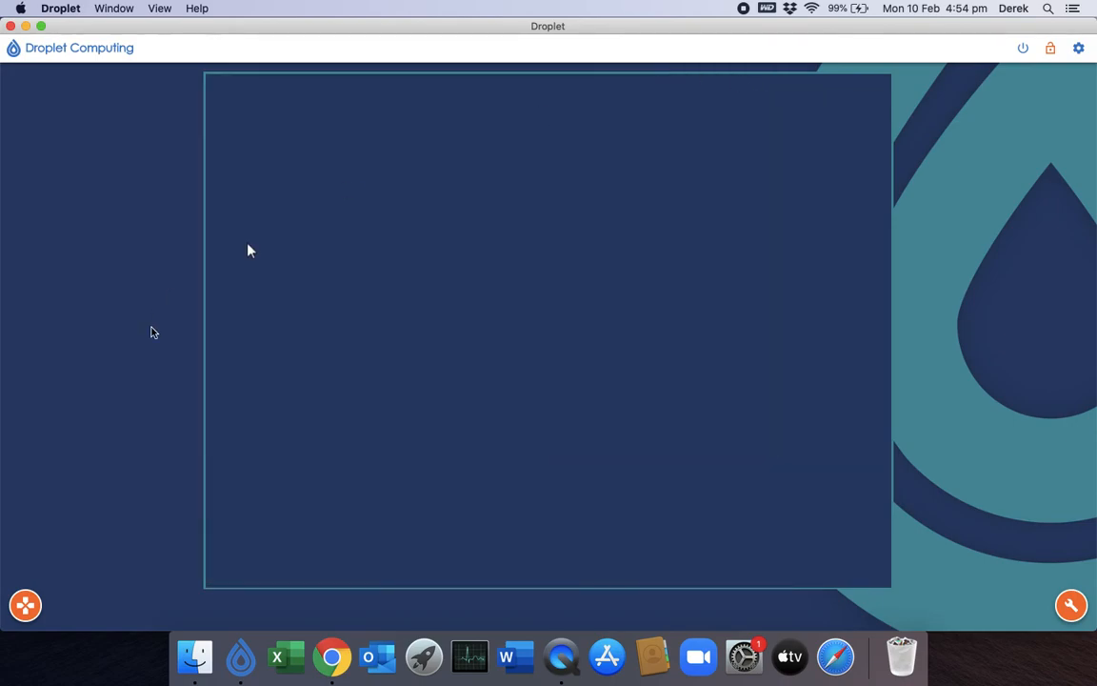
pyautogui.click(25, 605)
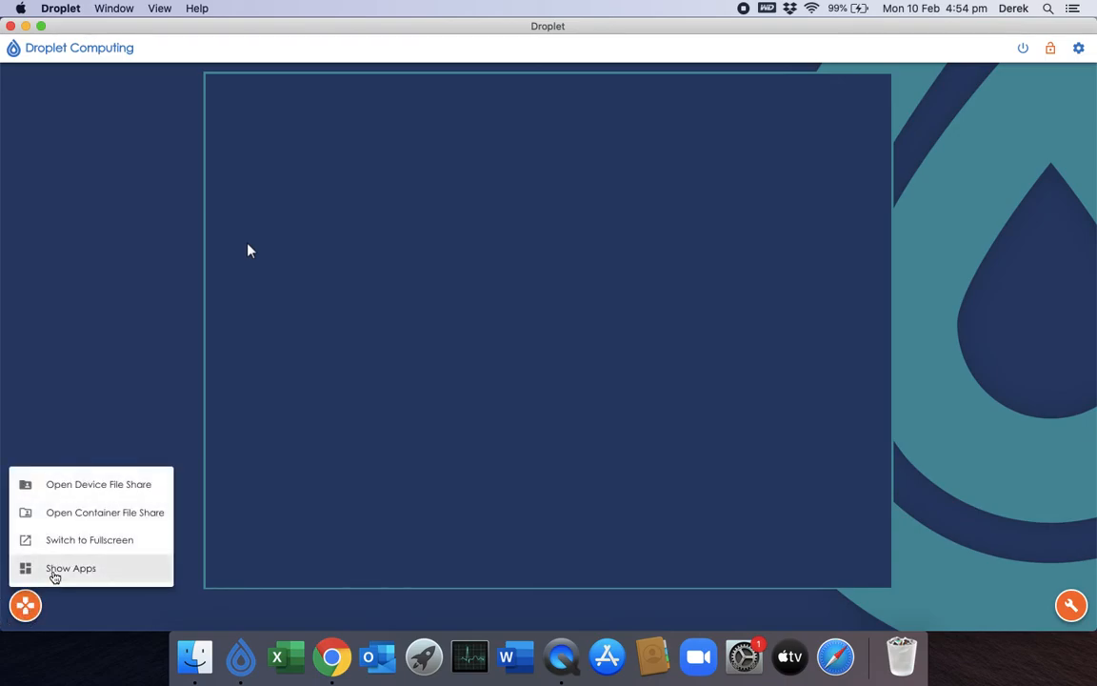
pyautogui.click(55, 571)
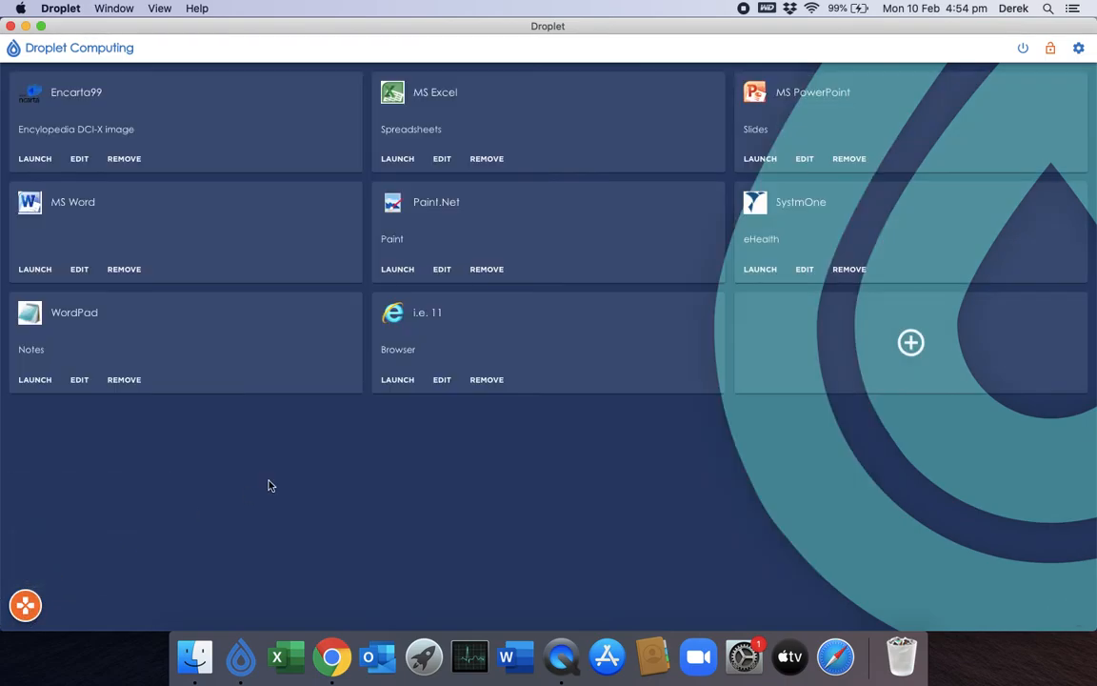